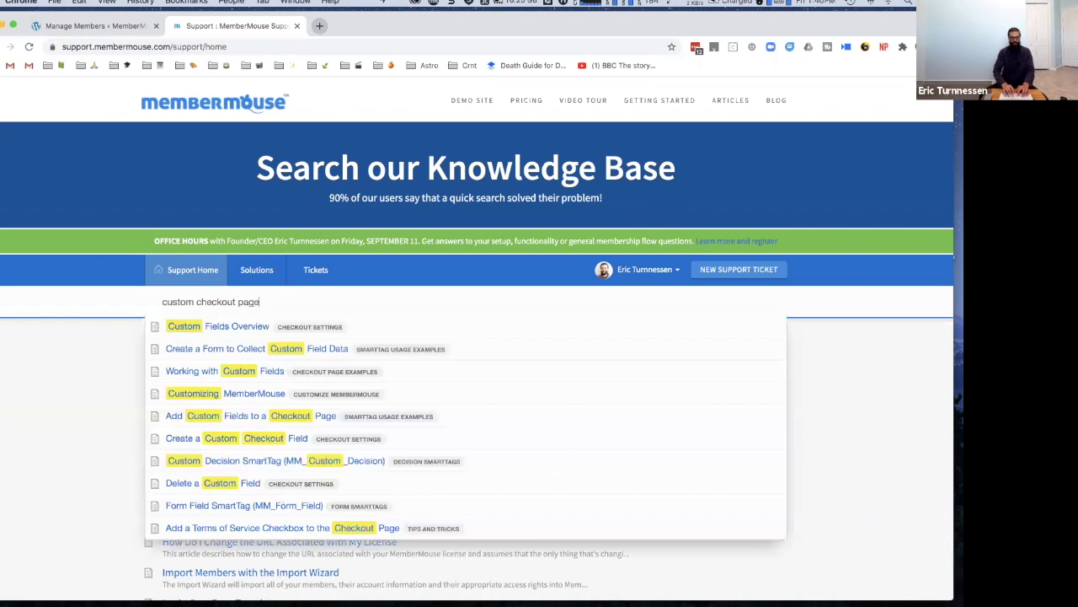
# Step: Open the knowledge base article "Create a Custom Checkout Page" and skim its opening sections
pyautogui.click(272, 326)
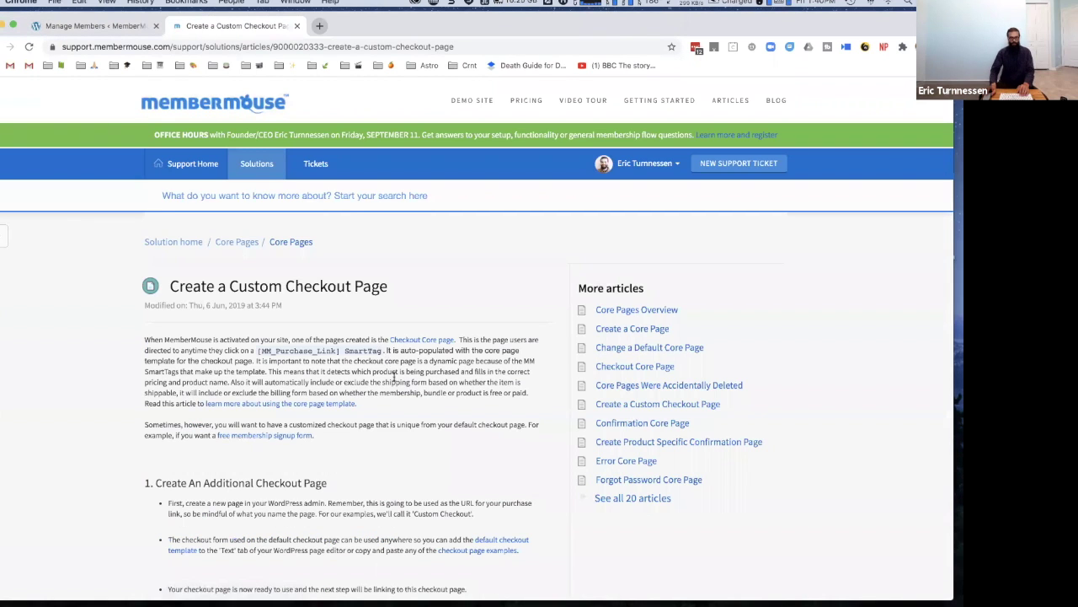
pyautogui.scroll(-5, 393, 381)
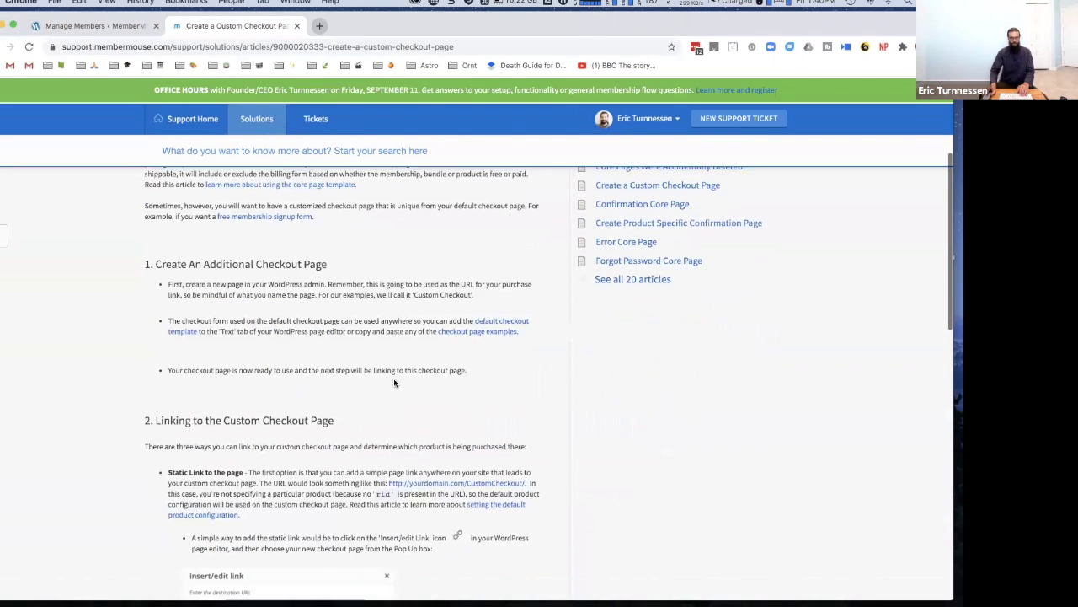
pyautogui.scroll(2, 393, 381)
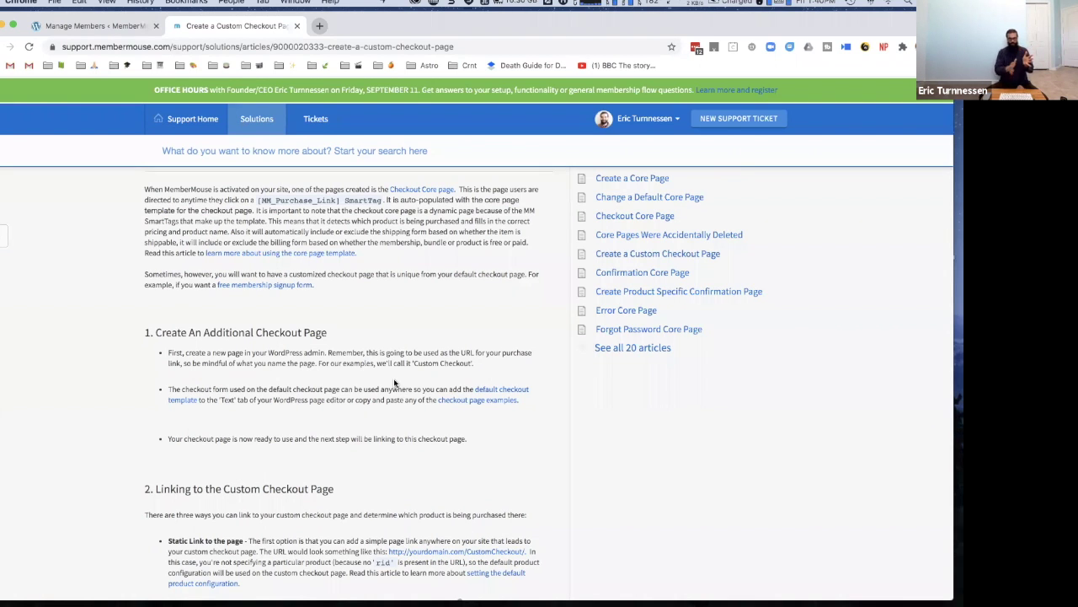
# Step: In the MemberMouse demo site's product settings, view the purchase links for the "Basic Plan - Save the Sale" product
pyautogui.click(47, 27)
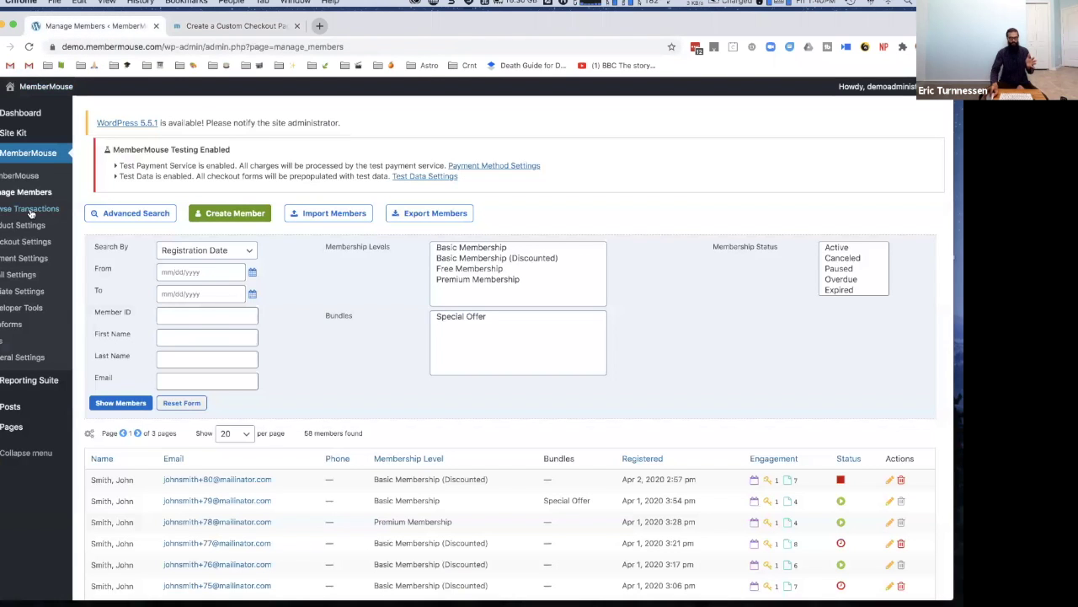
pyautogui.click(23, 225)
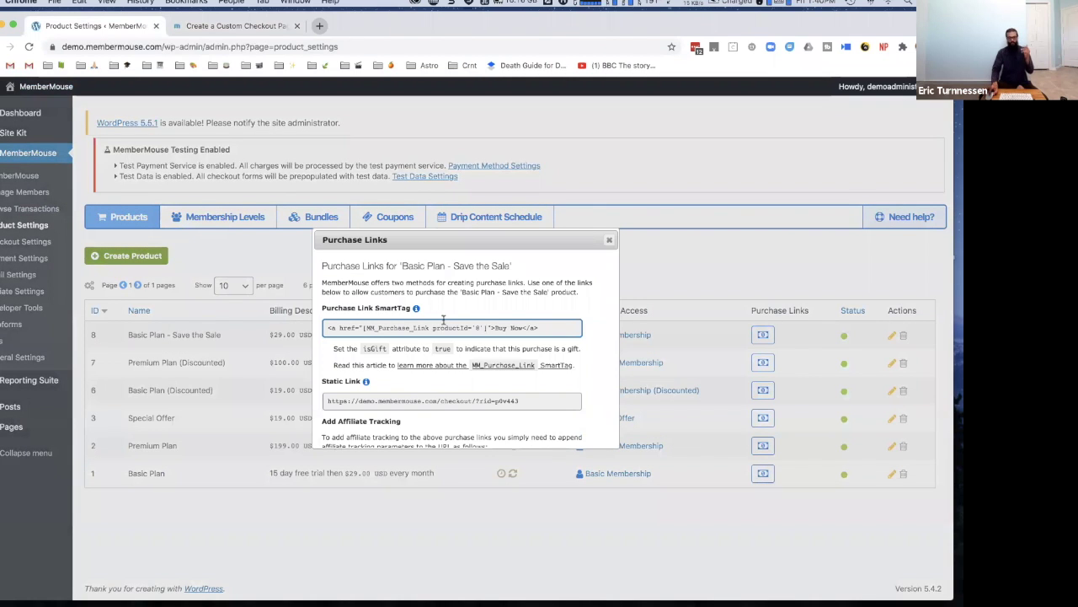
pyautogui.click(609, 239)
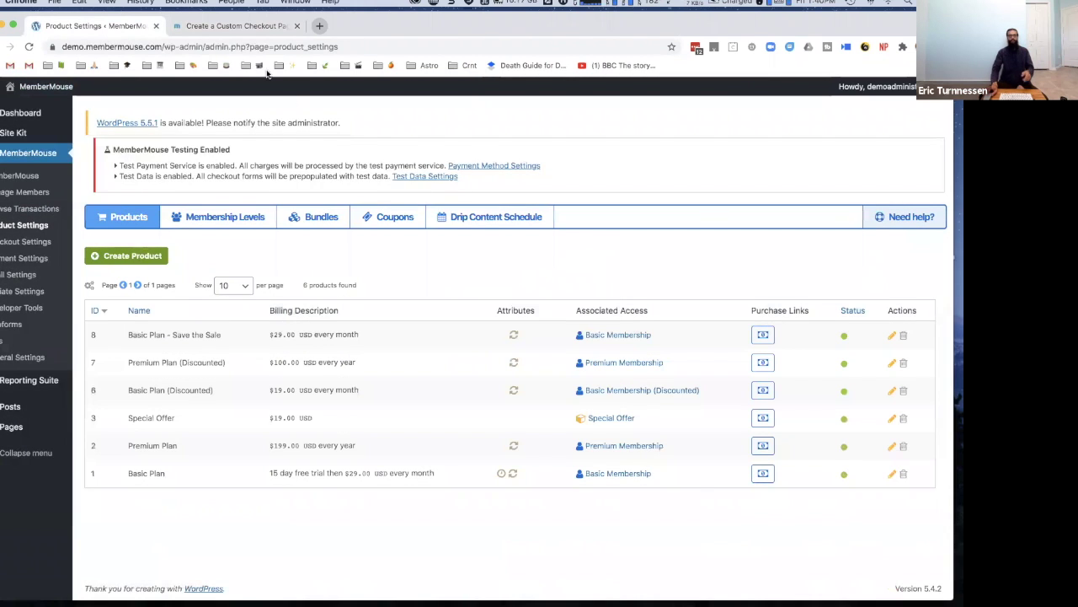
# Step: Read the custom checkout article's instructions on creating an additional checkout page and linking to it through a static link, 'rid' parameter or MM_Form SmartTag
pyautogui.click(231, 25)
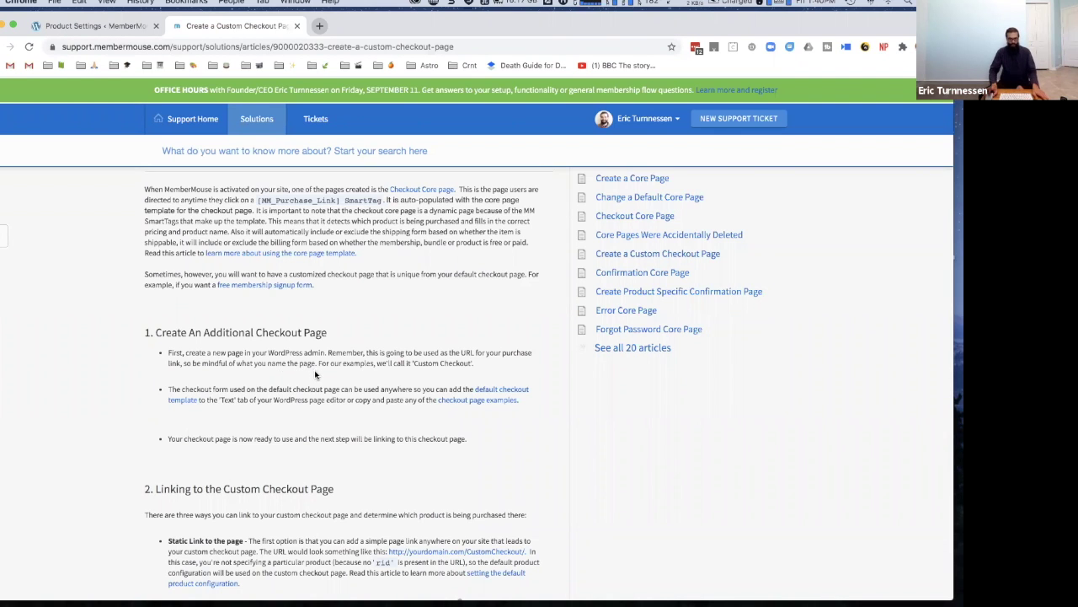
pyautogui.scroll(-2, 313, 392)
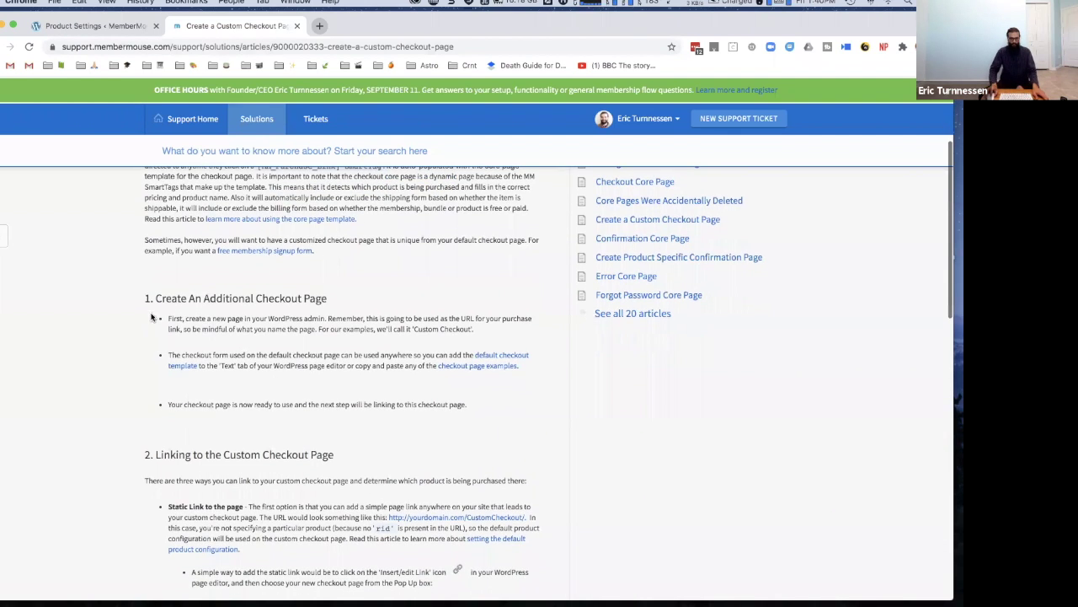
pyautogui.moveTo(152, 299); pyautogui.dragTo(297, 385)
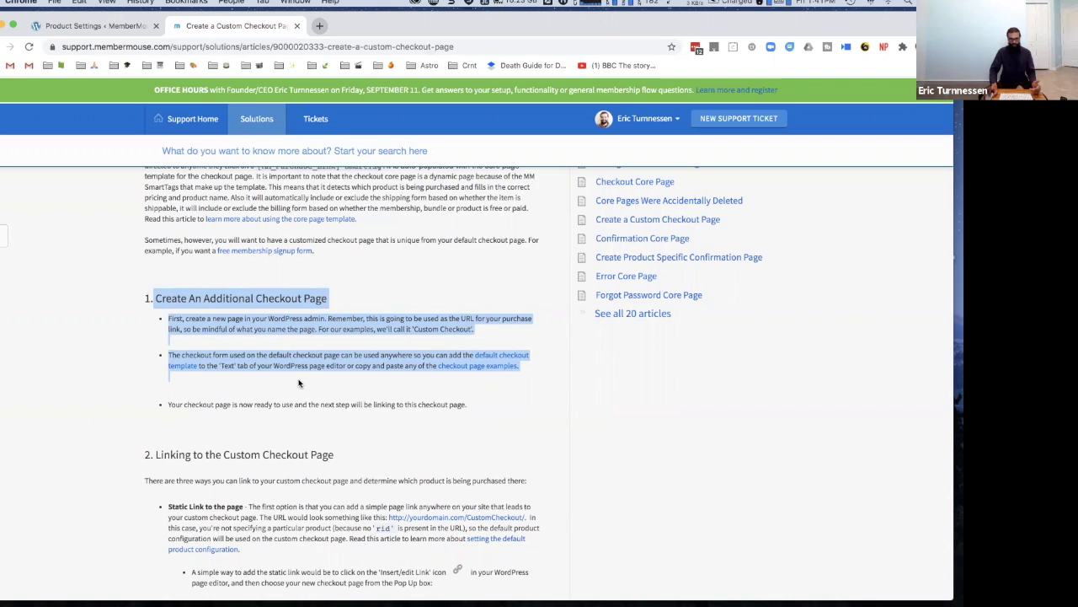
pyautogui.scroll(-5, 298, 384)
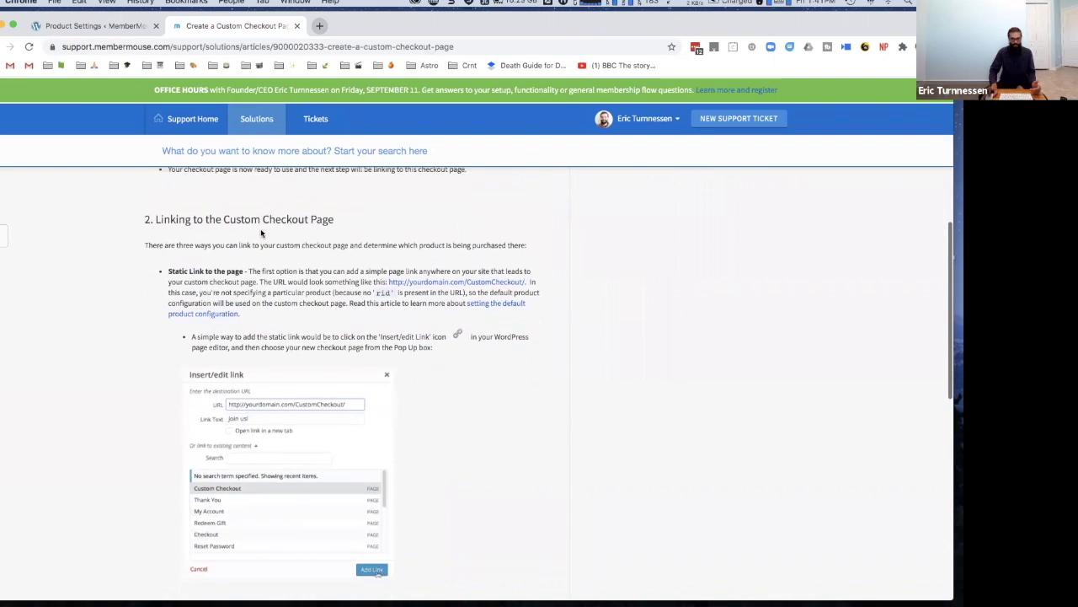
pyautogui.moveTo(155, 218); pyautogui.dragTo(257, 382)
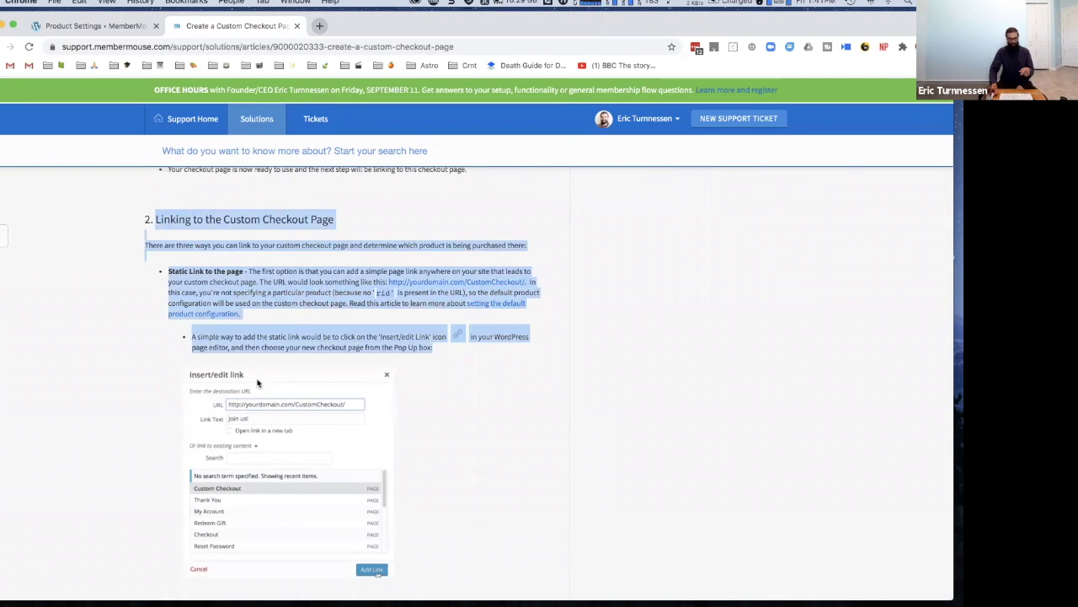
pyautogui.click(444, 390)
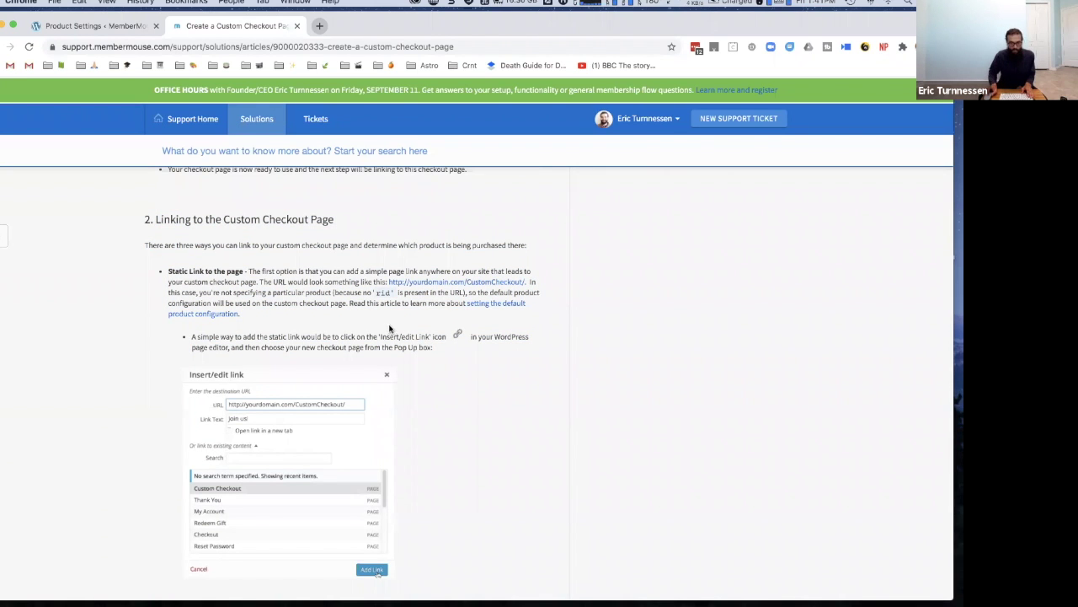
pyautogui.scroll(-10, 387, 329)
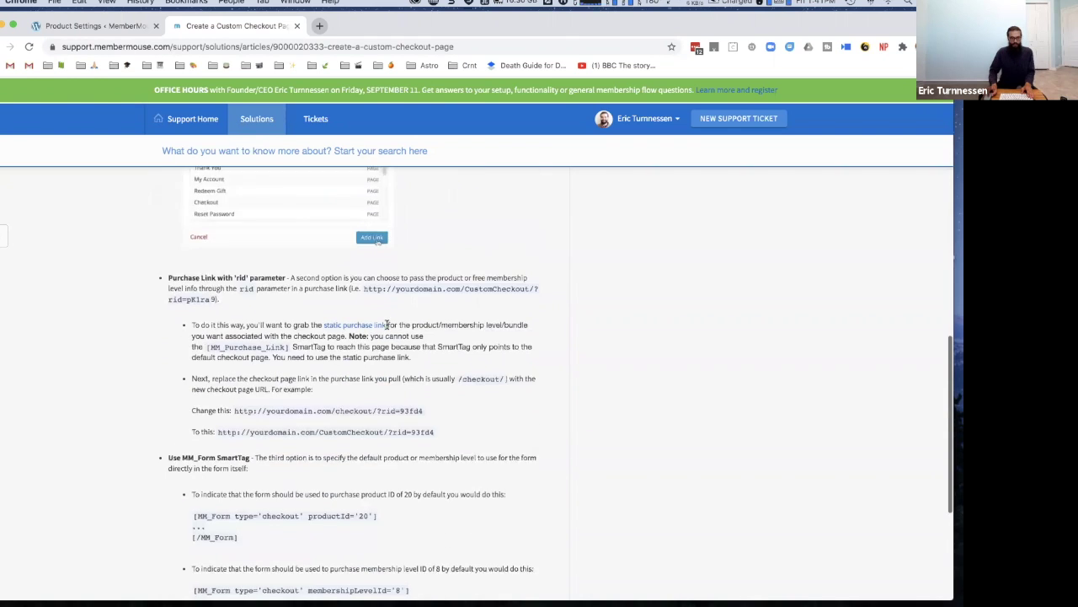
pyautogui.scroll(-2, 388, 327)
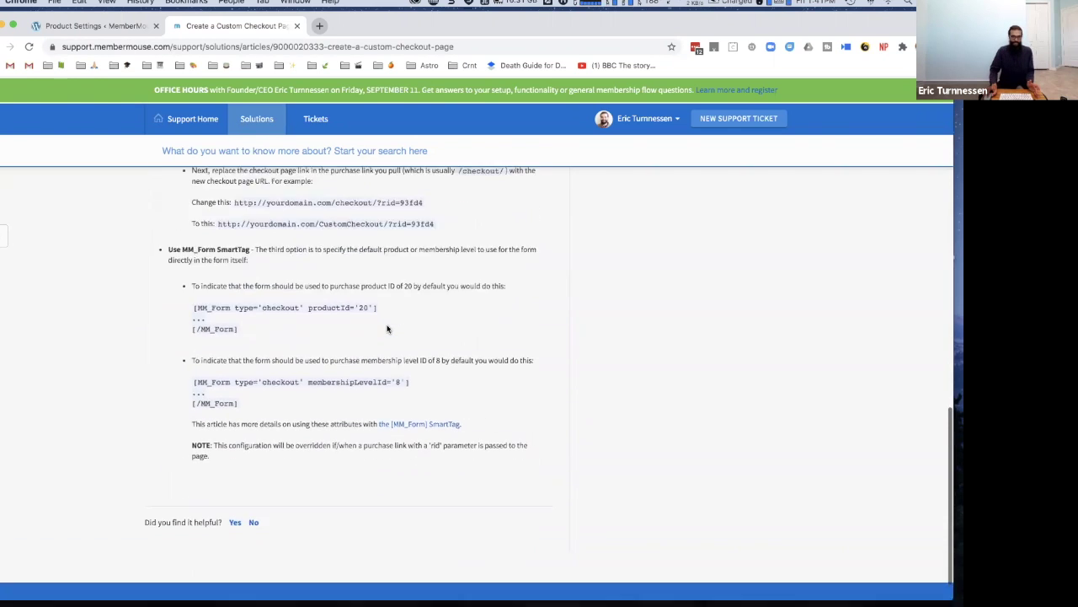
pyautogui.scroll(1, 387, 329)
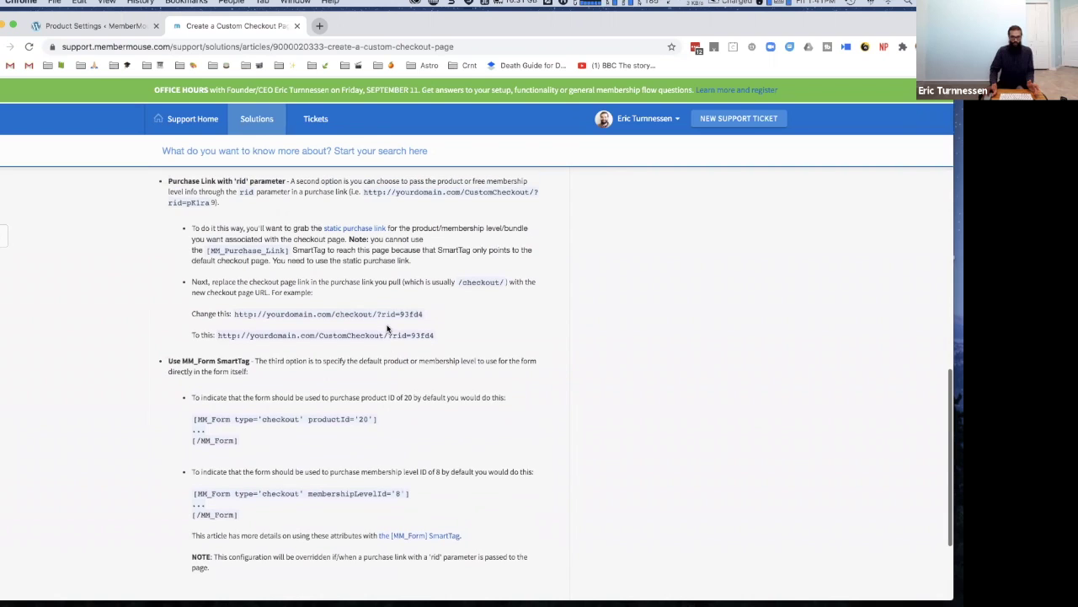
pyautogui.scroll(1, 387, 328)
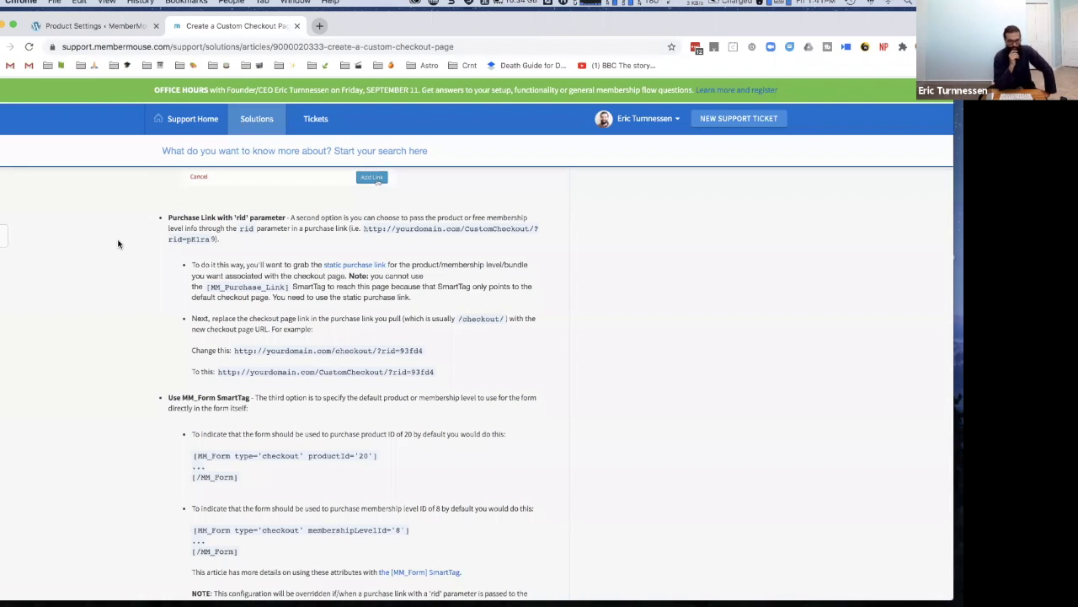
# Step: Open the checkout page examples overview linked from the article's section on creating an additional checkout page
pyautogui.scroll(2, 264, 273)
pyautogui.scroll(15, 264, 273)
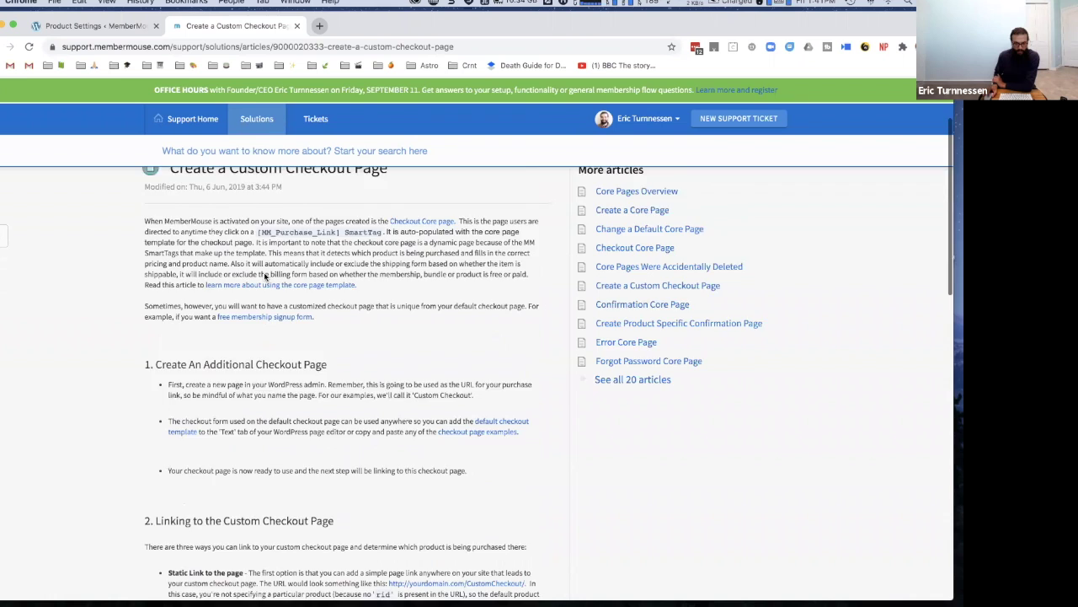
pyautogui.scroll(2, 264, 275)
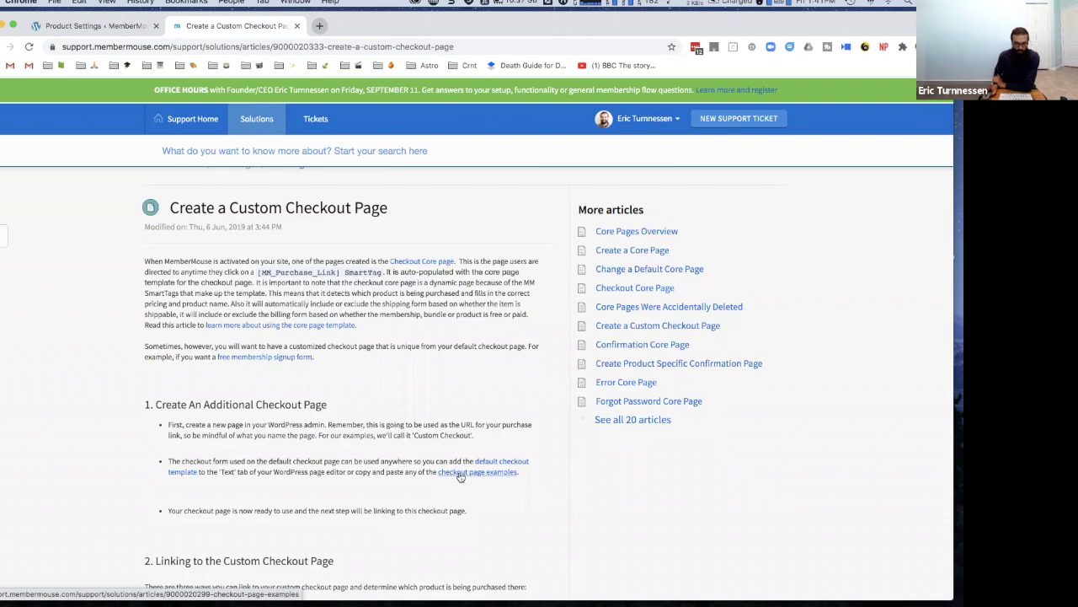
pyautogui.click(461, 476)
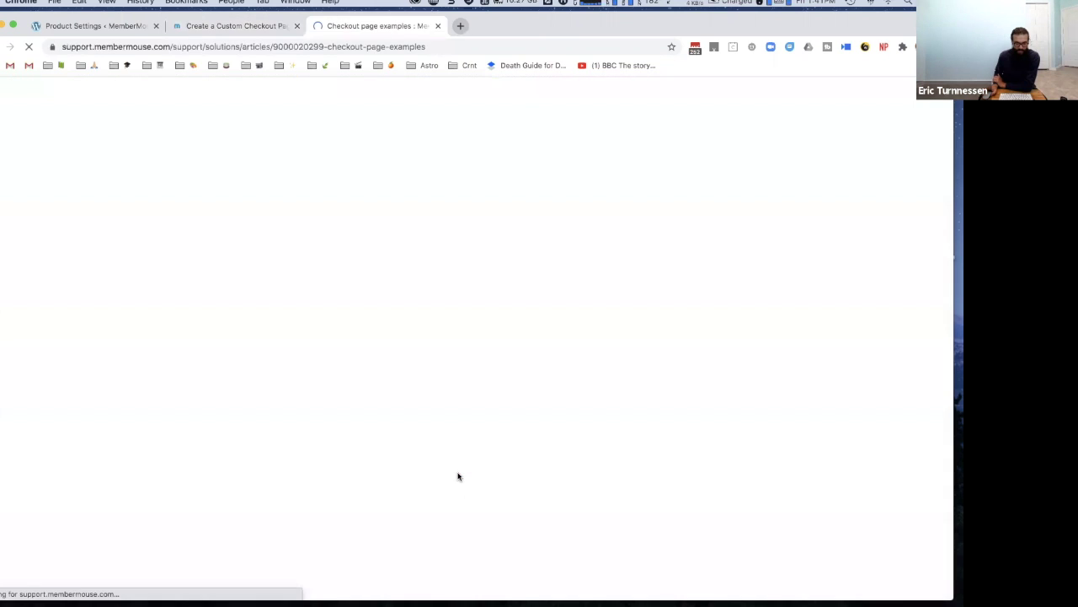
pyautogui.scroll(-3, 287, 436)
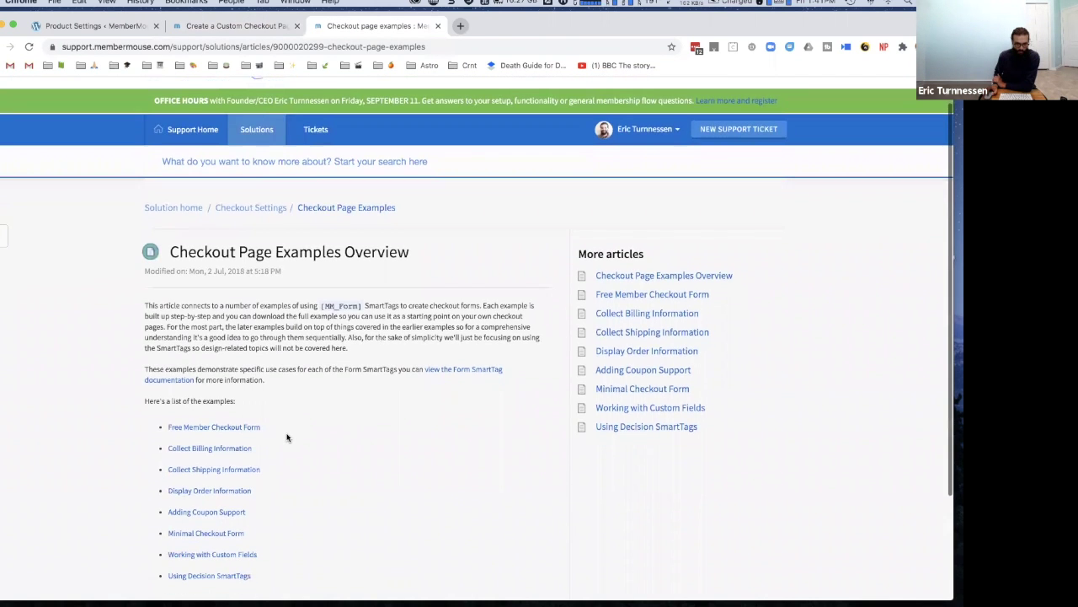
pyautogui.scroll(1, 287, 436)
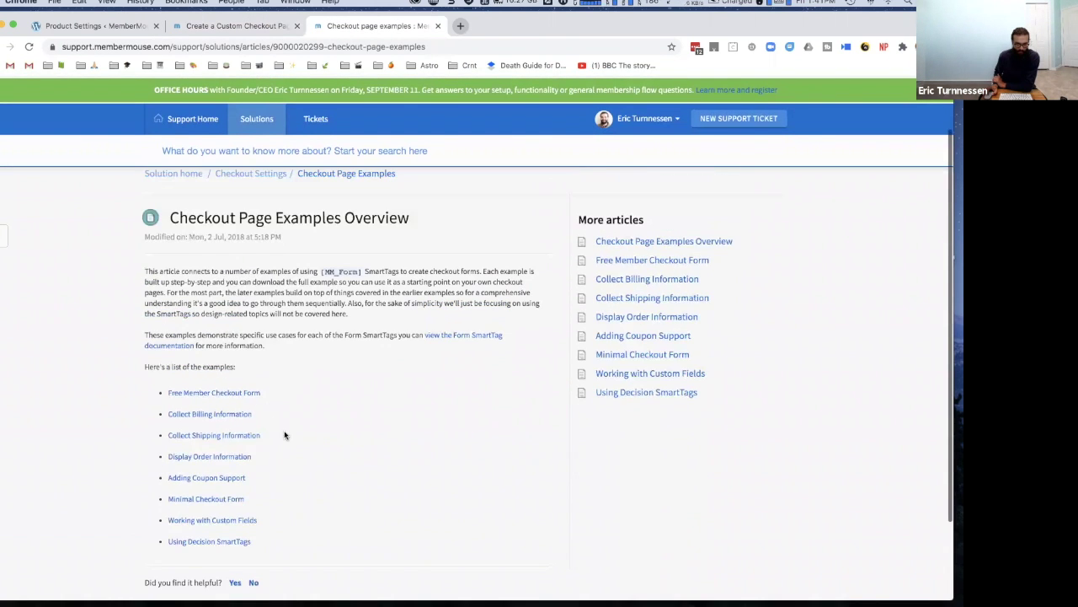
# Step: Open the Collect Billing Information example and copy all the form code from its sample file billing-info-example.txt
pyautogui.click(213, 414)
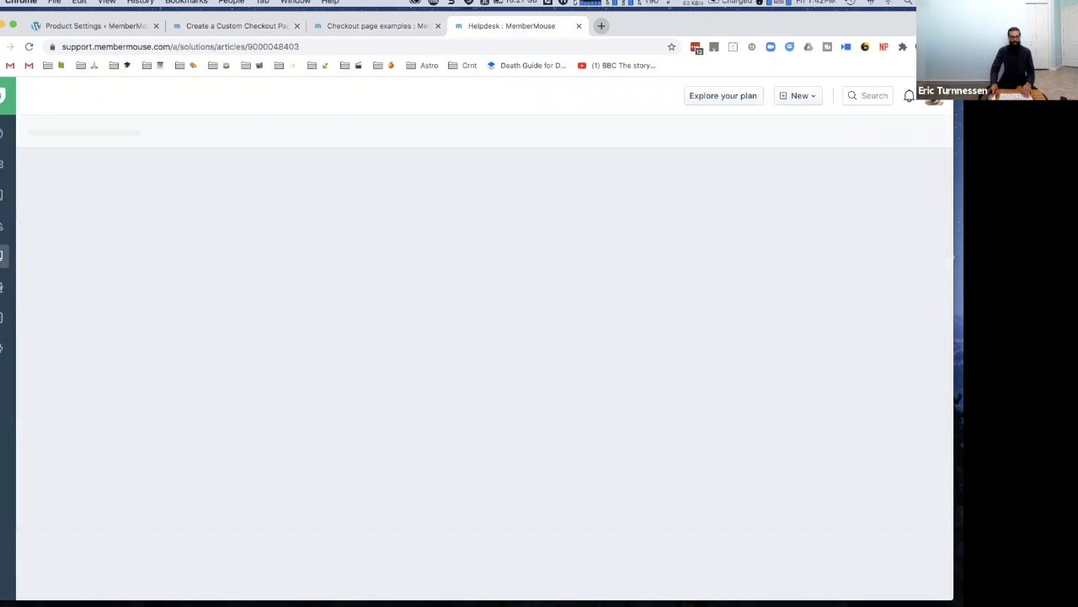
pyautogui.scroll(-6, 268, 399)
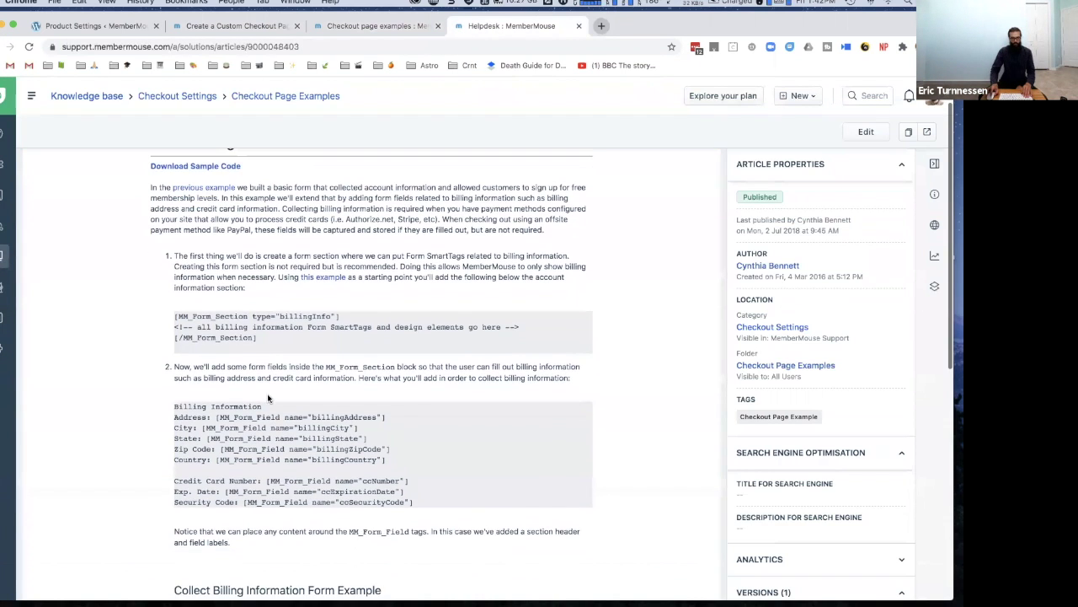
pyautogui.scroll(-4, 268, 399)
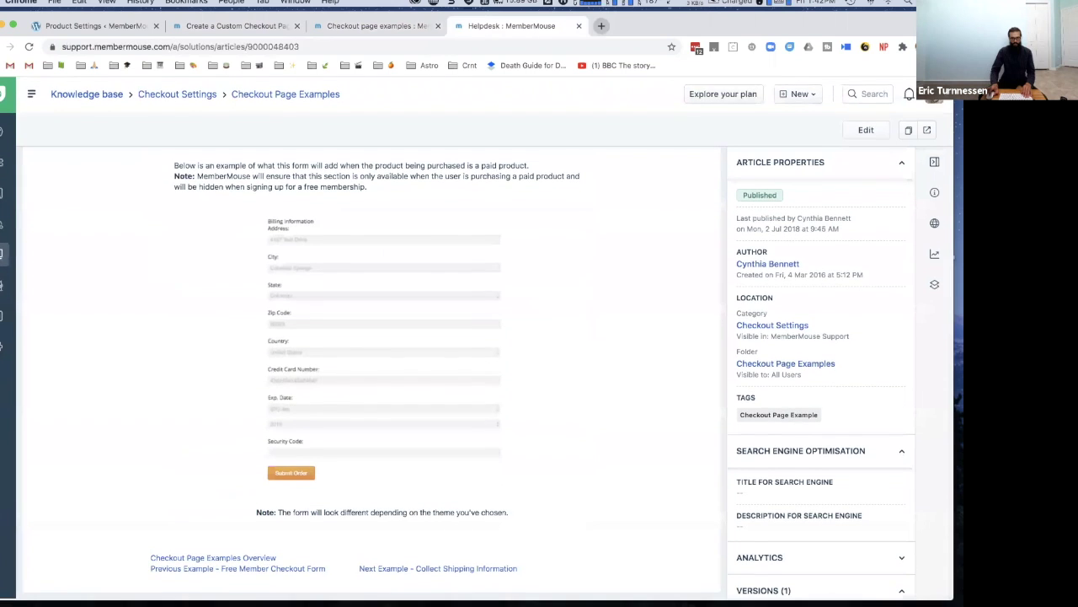
pyautogui.scroll(10, 237, 562)
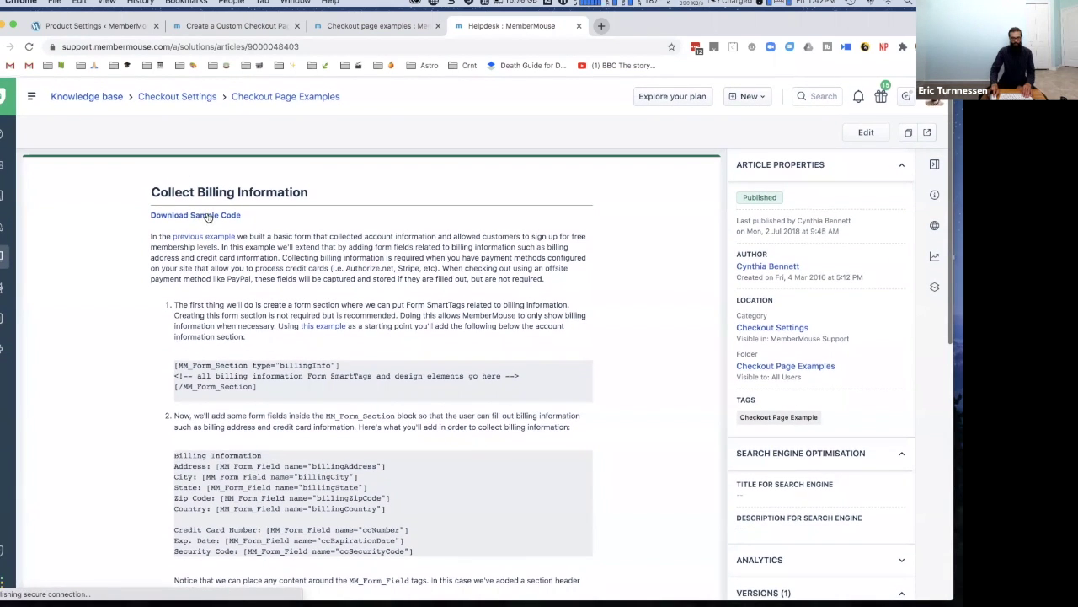
pyautogui.scroll(1, 217, 223)
pyautogui.click(224, 222)
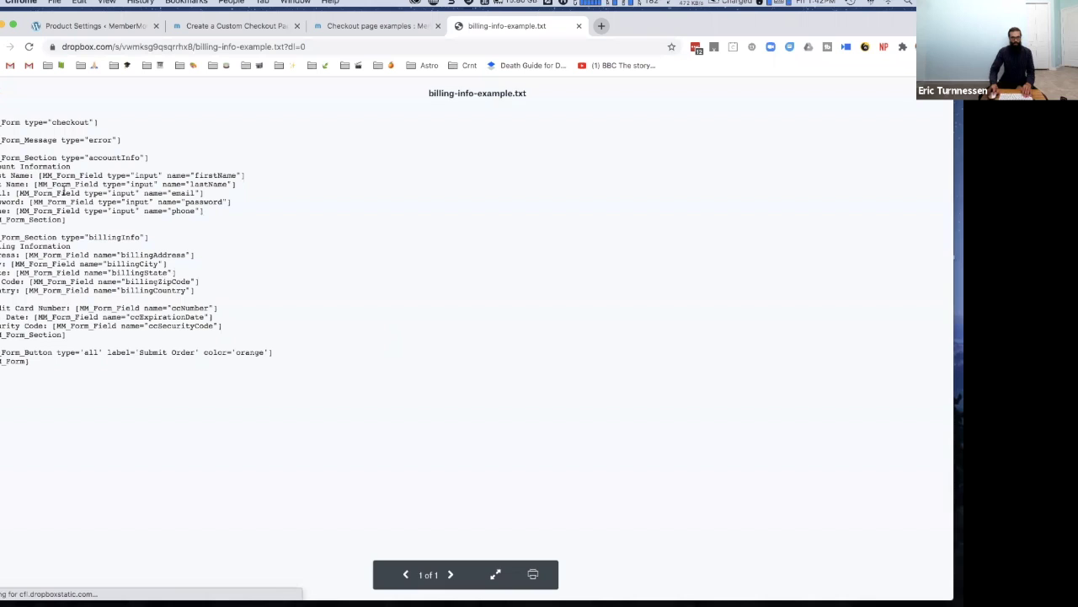
pyautogui.moveTo(2, 118); pyautogui.dragTo(39, 364)
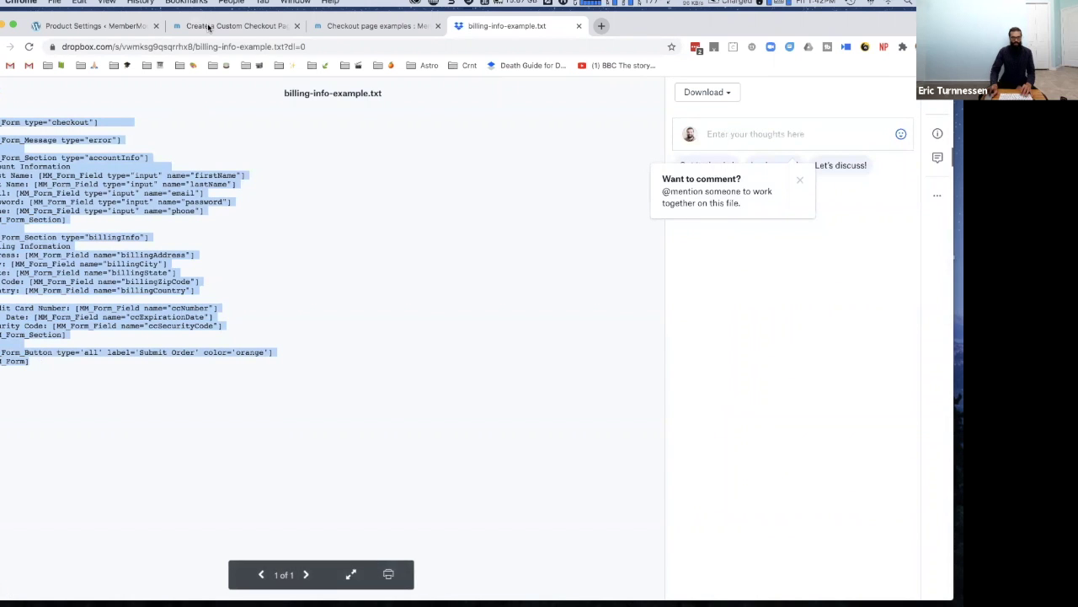
# Step: Create a new WordPress page on the demo site and title it "Sales Page"
pyautogui.press('super+1')
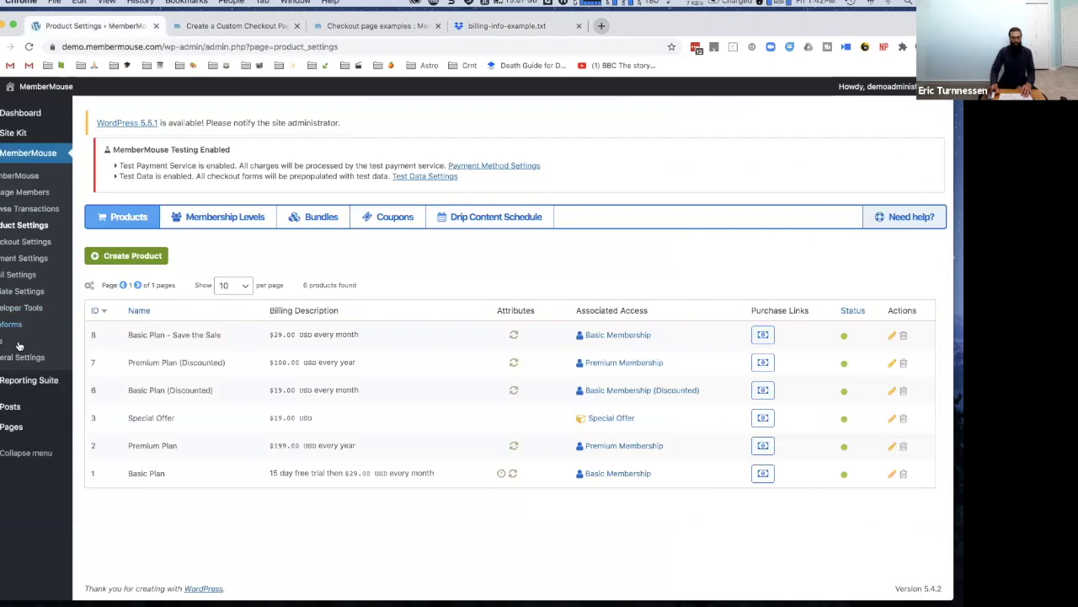
pyautogui.click(19, 429)
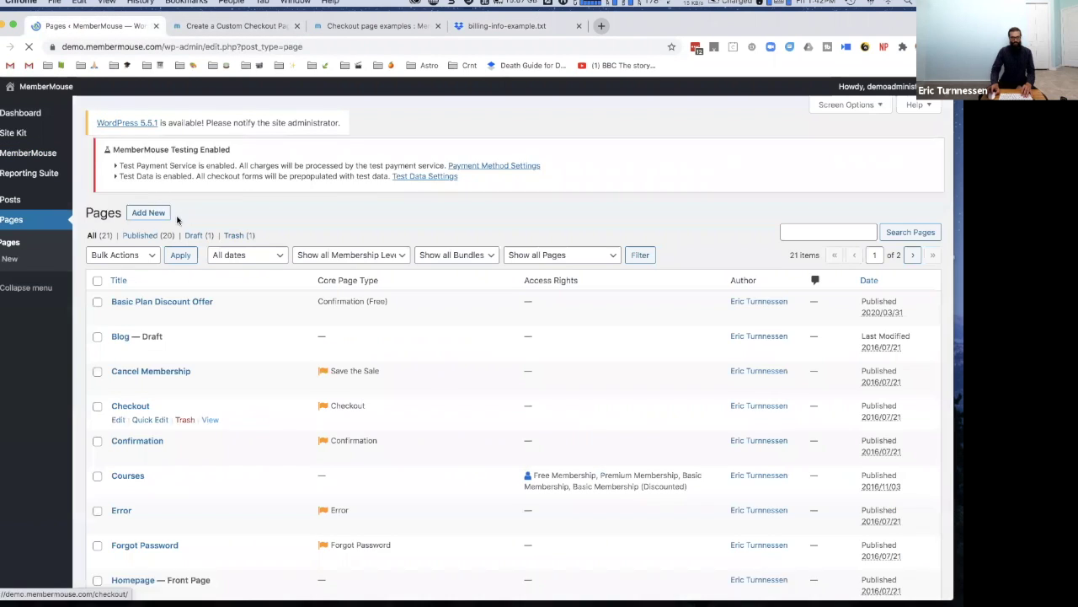
pyautogui.click(148, 154)
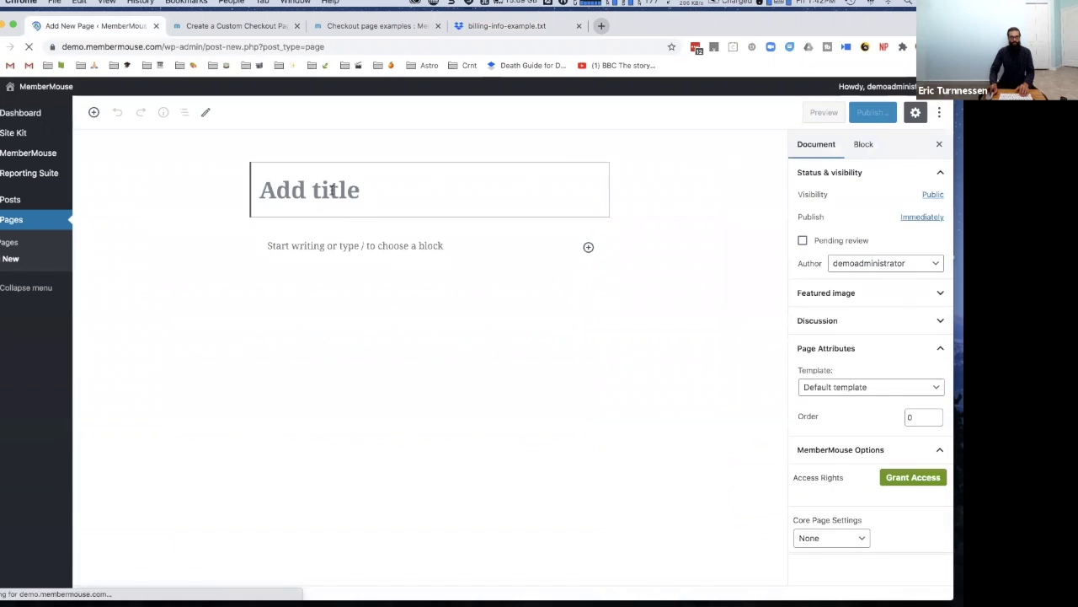
pyautogui.write('Sales ')
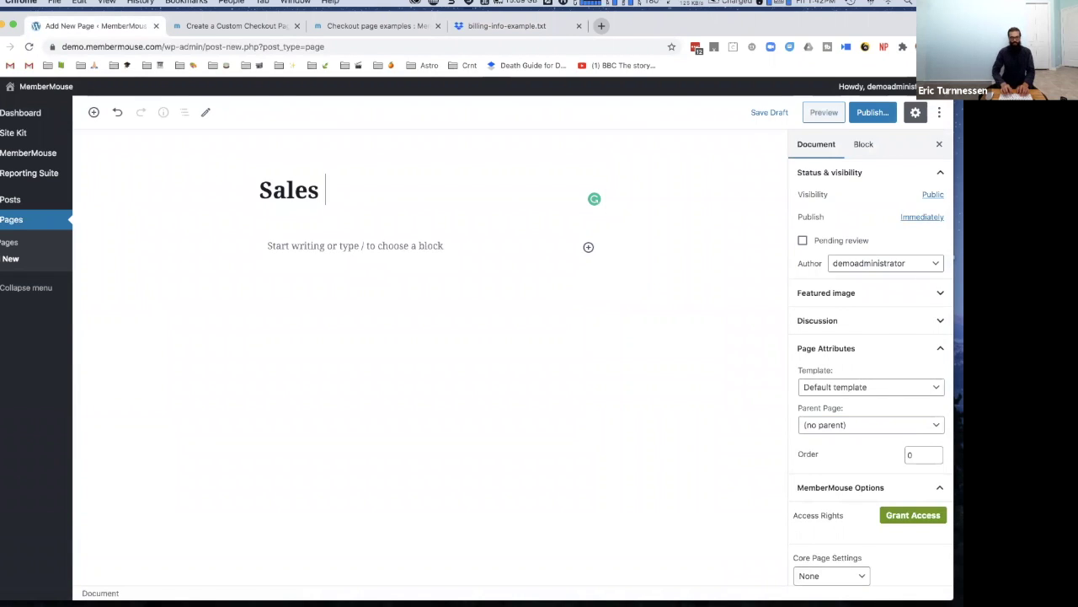
pyautogui.write('Page')
# Step: Fill the page body with placeholder paragraphs "asdfasd" and "sadf", separated by an empty paragraph
pyautogui.press('Return')
pyautogui.write('asdfasd')
pyautogui.press('Return')
pyautogui.press('Return')
pyautogui.write('sadf')
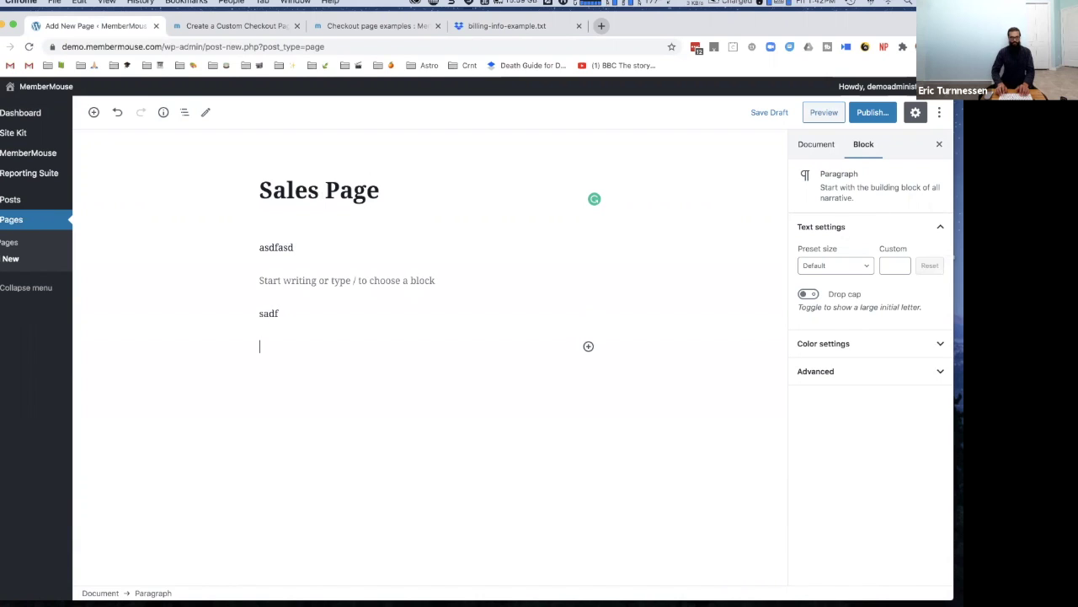
# Step: Add a Custom HTML block below the placeholder text and paste the copied billing form code into it
pyautogui.click(588, 345)
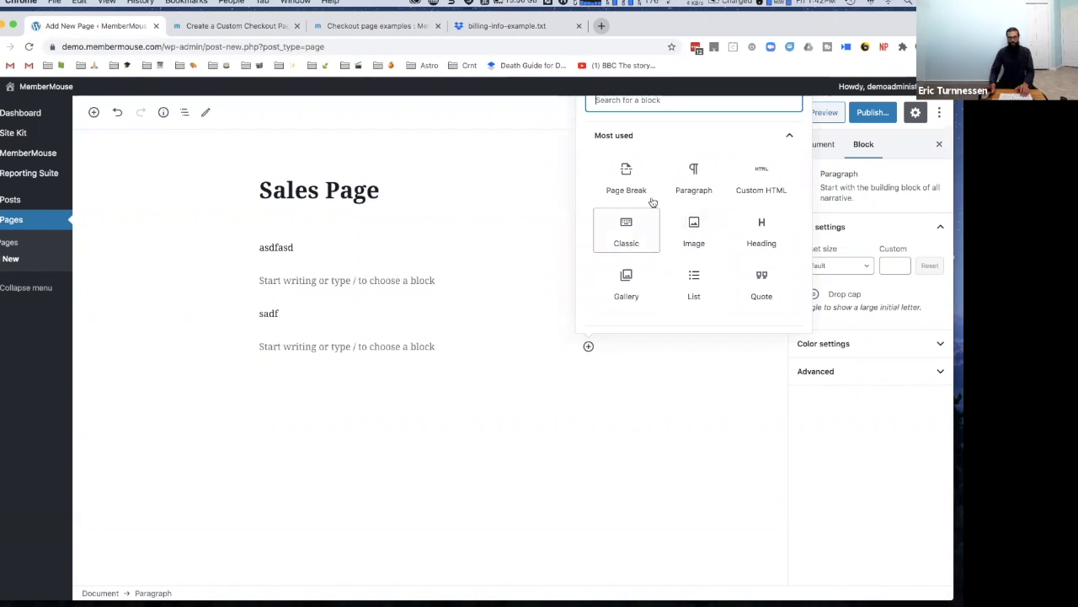
pyautogui.click(761, 191)
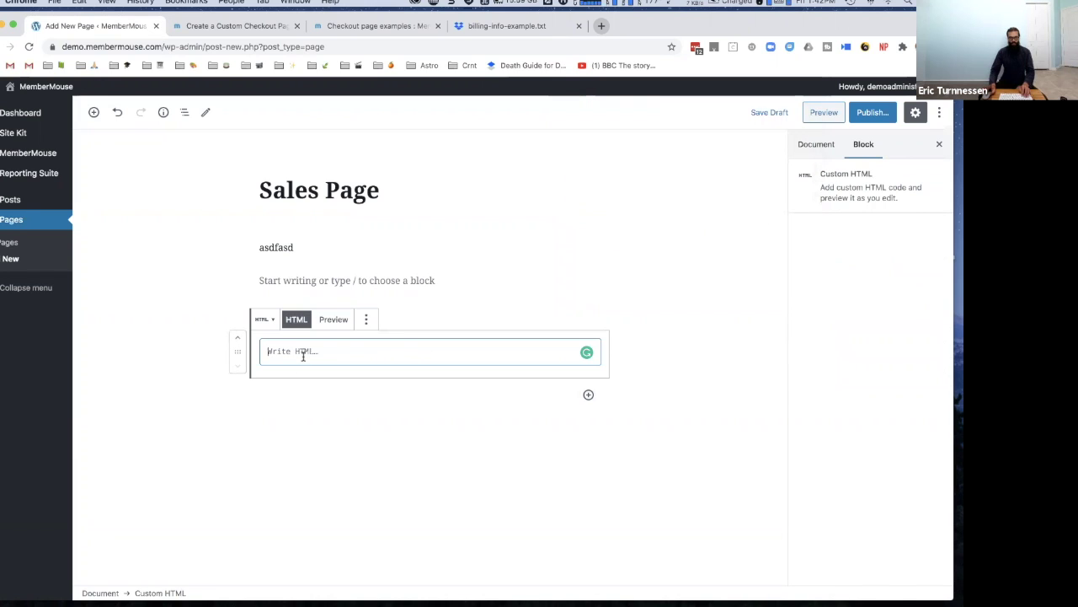
pyautogui.press('super+v')
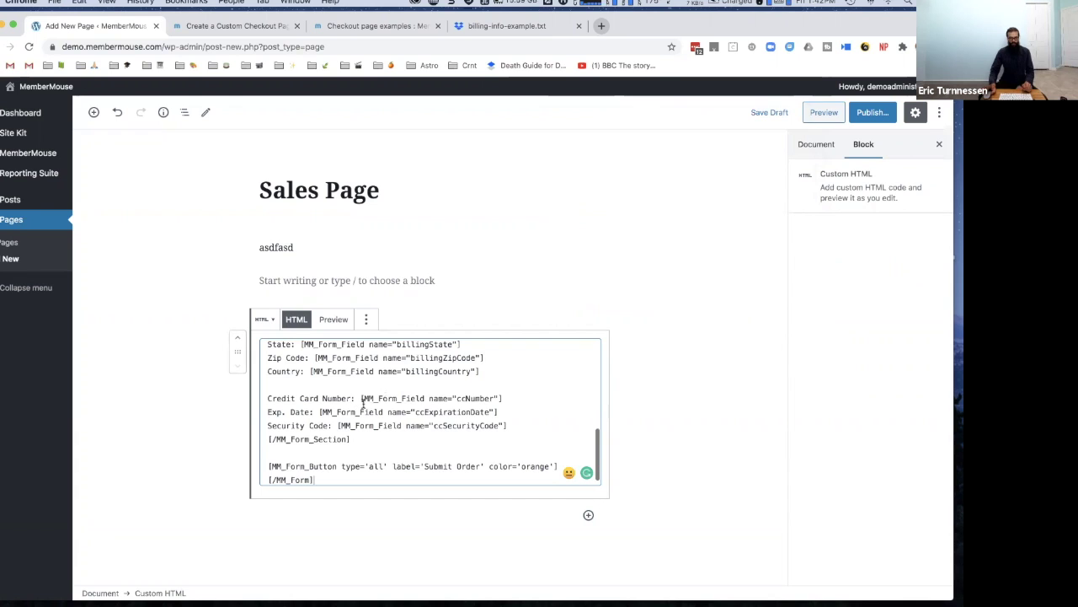
# Step: Add another placeholder paragraph "sadf" directly above the Custom HTML block with the form code
pyautogui.scroll(10, 363, 404)
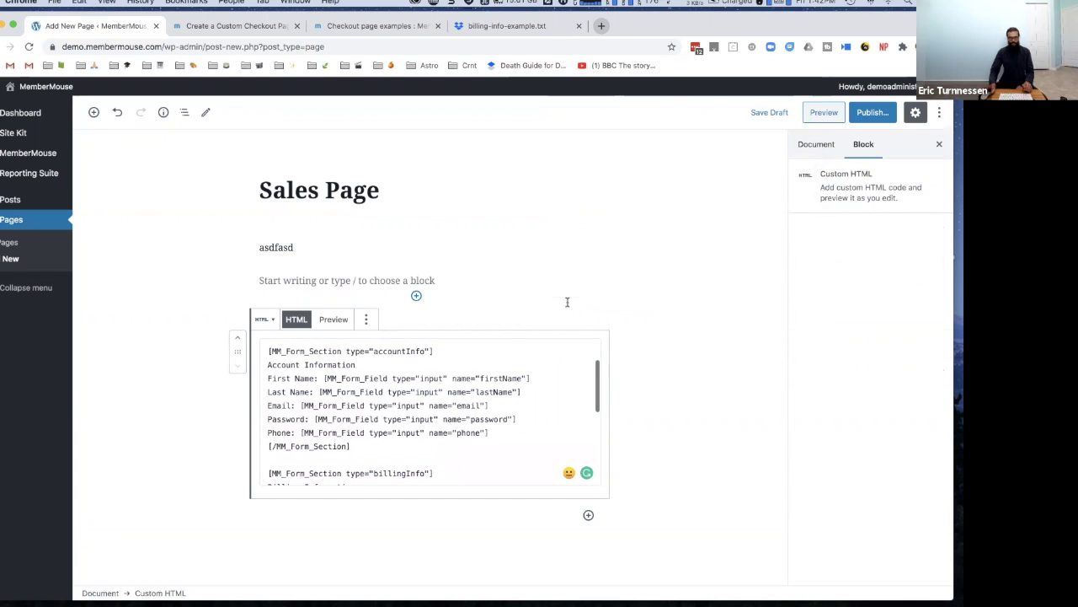
pyautogui.click(567, 302)
pyautogui.write('sadf')
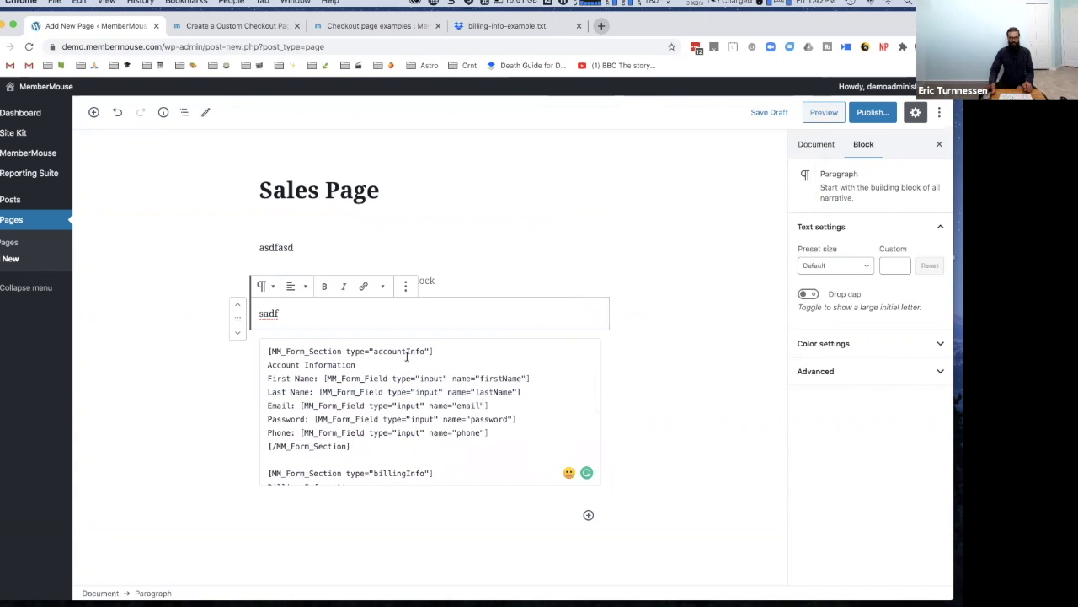
# Step: Search the MemberMouse knowledge base for "custom checkout page" and open the article Create a Custom Checkout Page
pyautogui.click(235, 25)
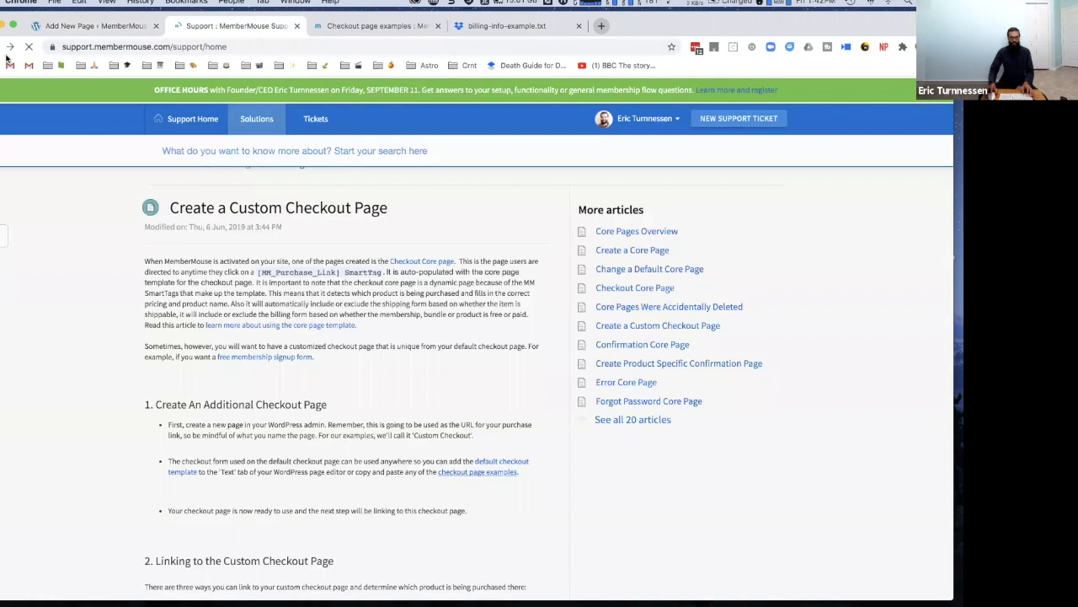
pyautogui.click(10, 47)
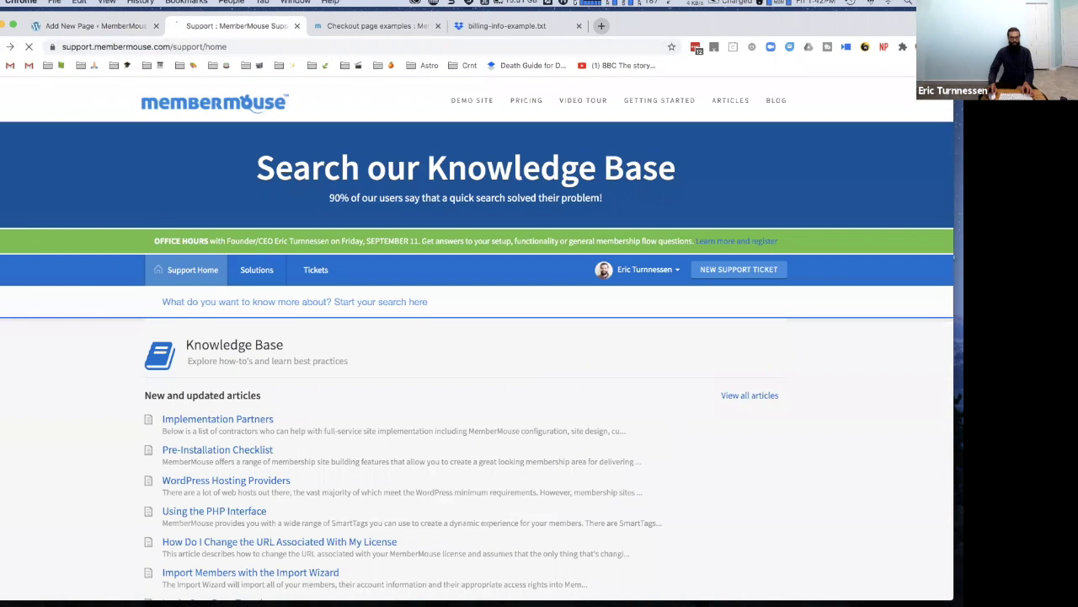
pyautogui.click(1, 47)
pyautogui.click(10, 47)
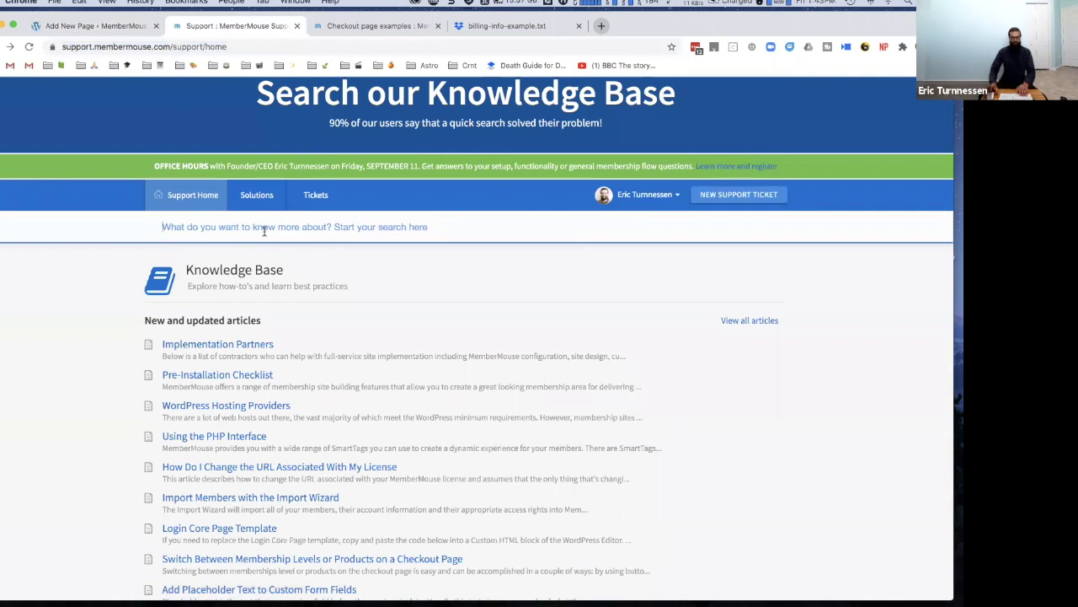
pyautogui.click(264, 228)
pyautogui.write('custom checkout ')
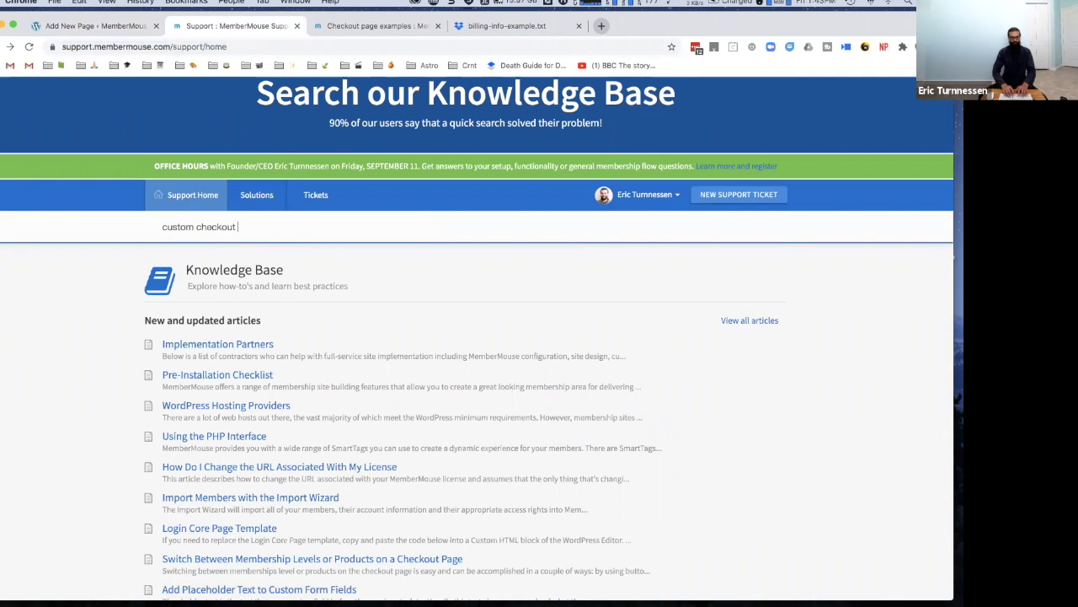
pyautogui.write('page')
pyautogui.press('Return')
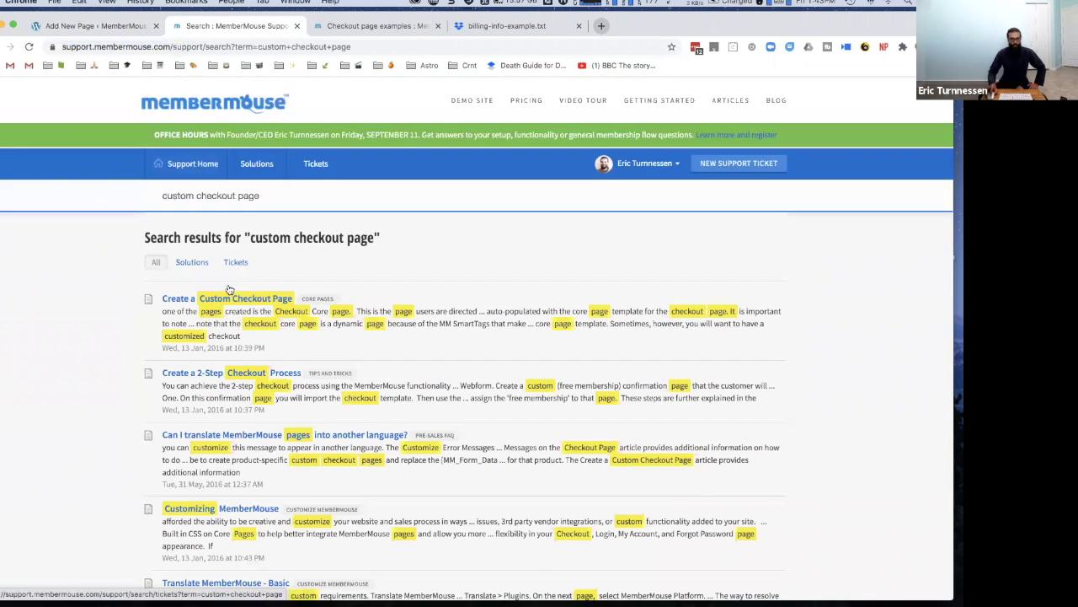
pyautogui.click(232, 299)
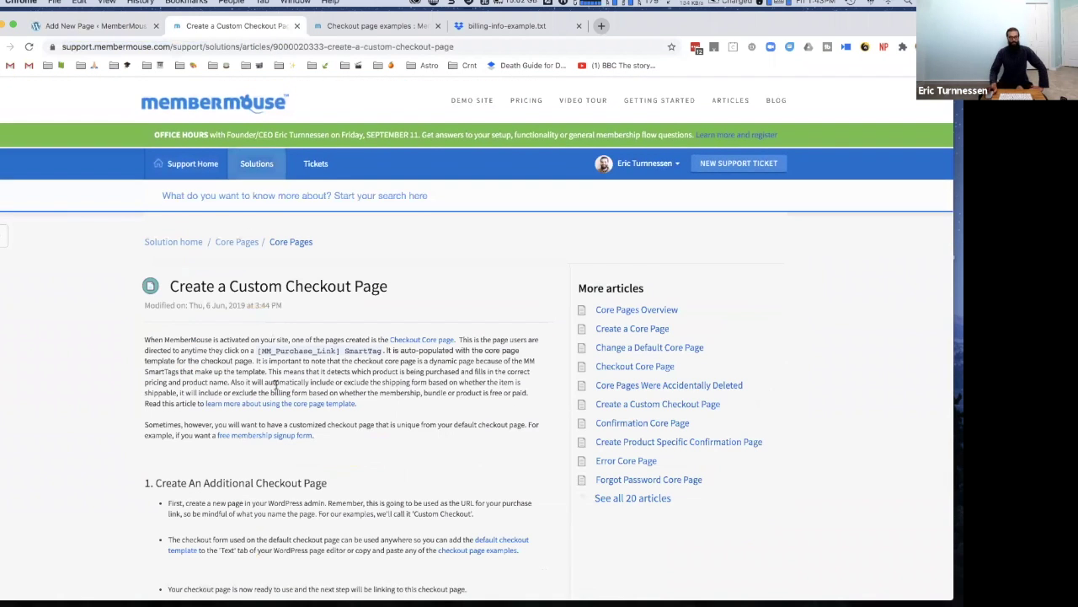
# Step: Read the article's section on linking to the custom checkout page and return to the Sales Page draft
pyautogui.scroll(-5, 275, 385)
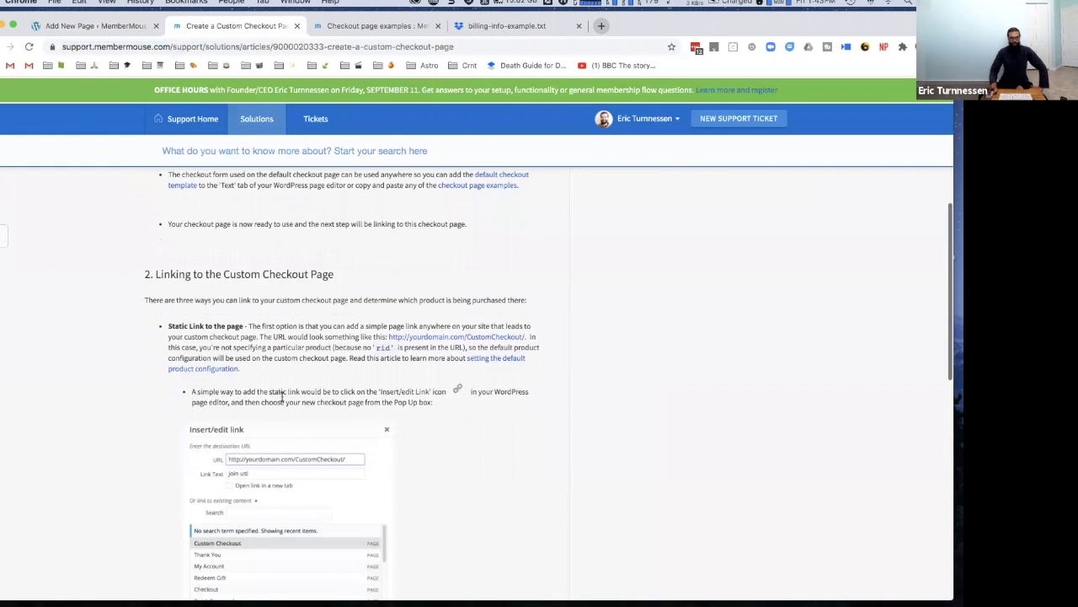
pyautogui.scroll(-2, 347, 455)
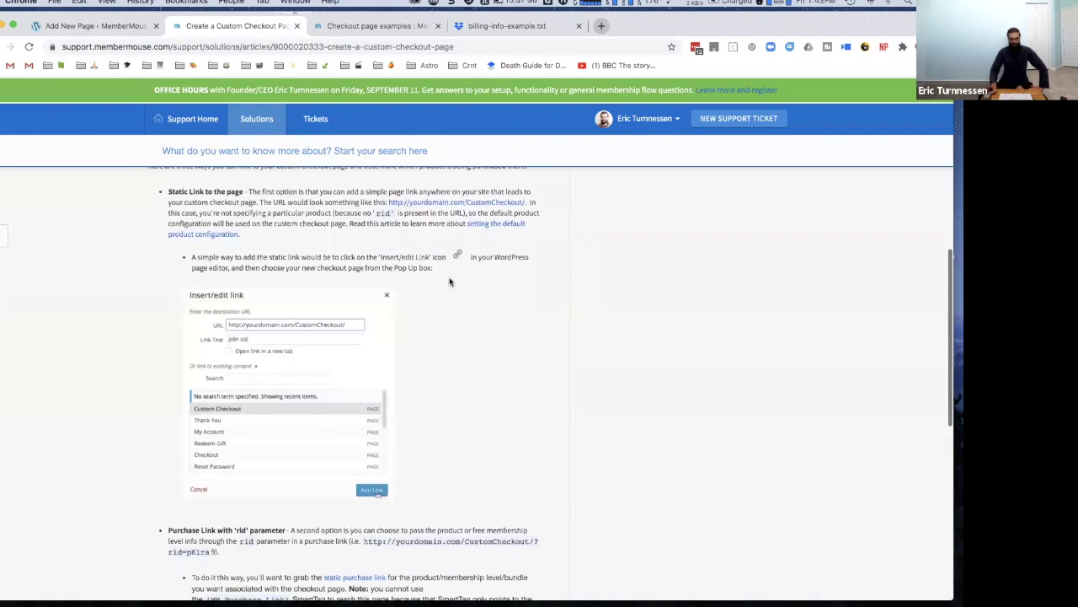
pyautogui.scroll(-1, 381, 387)
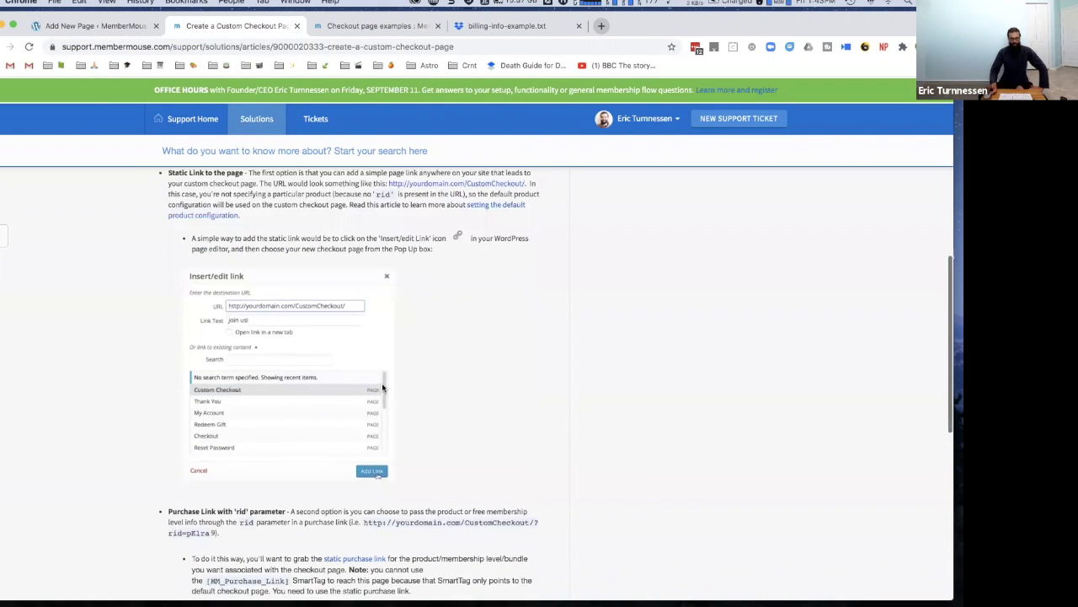
pyautogui.click(112, 31)
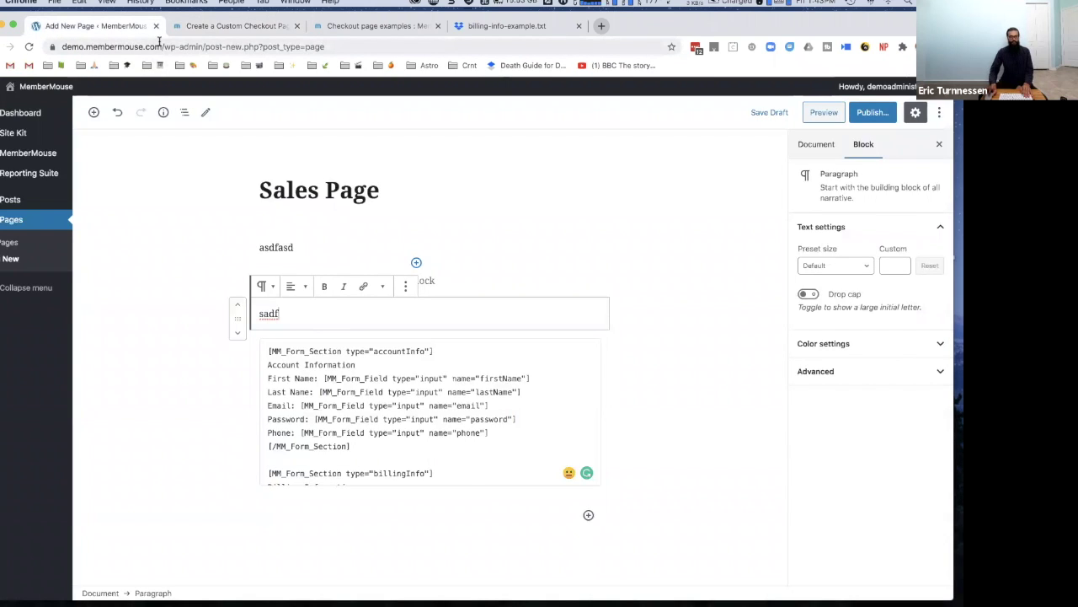
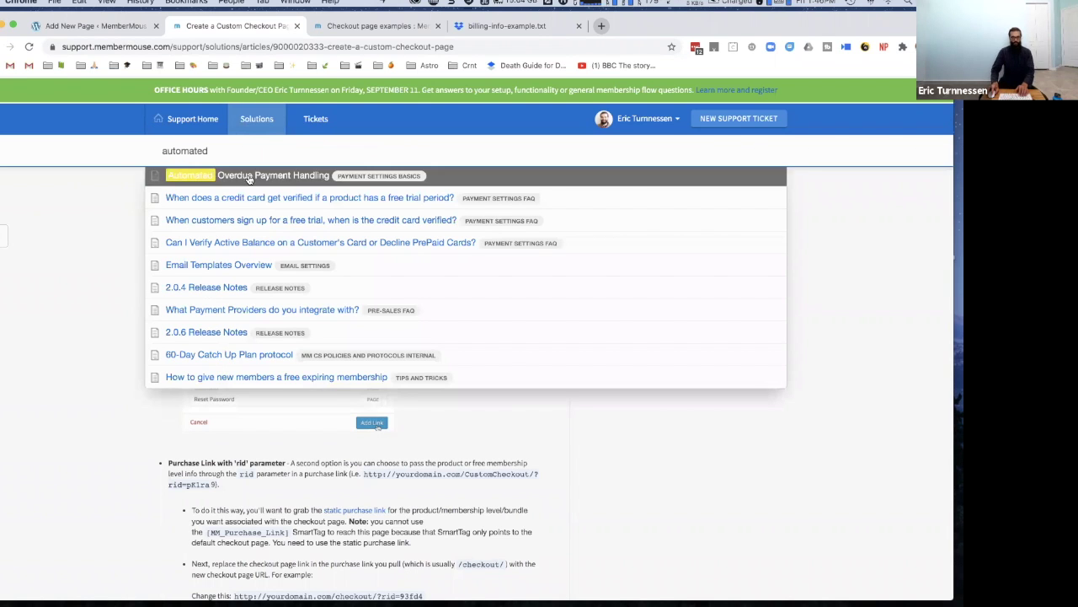
# Step: Open the suggested article Automated Overdue Payment Handling and read how overdue payments are processed
pyautogui.click(249, 177)
pyautogui.scroll(-3, 295, 356)
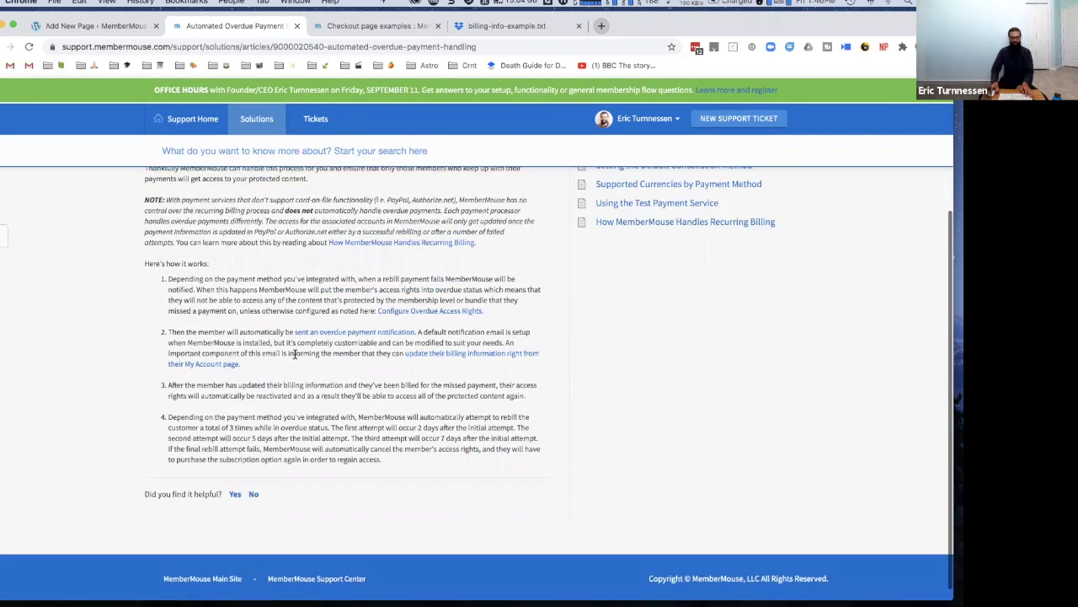
pyautogui.scroll(2, 295, 353)
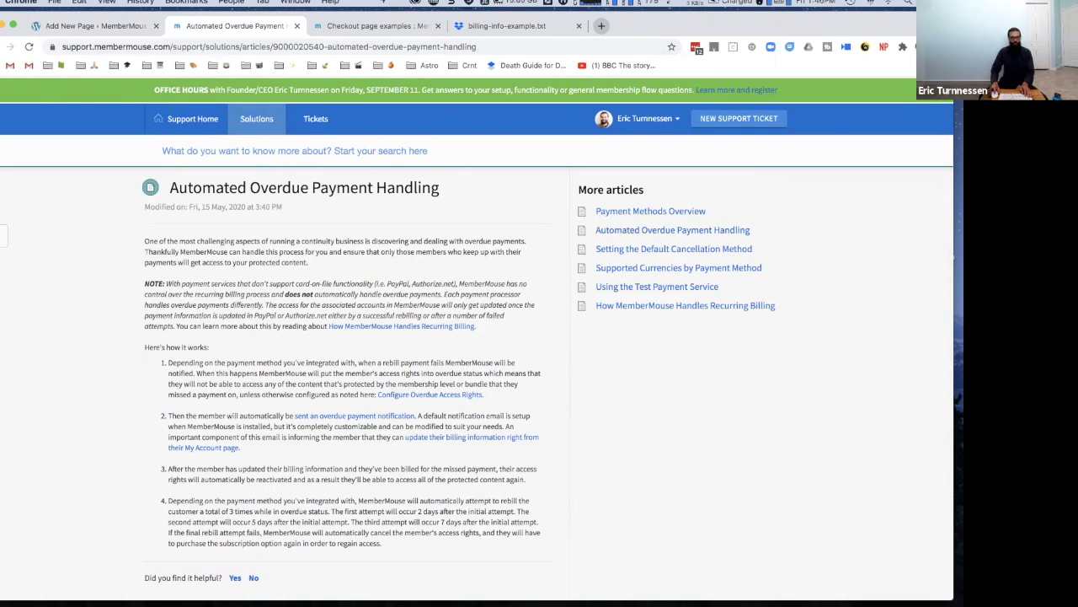
# Step: Look up "rebill email" in the knowledge base search, check the suggested articles and clear the query
pyautogui.click(201, 150)
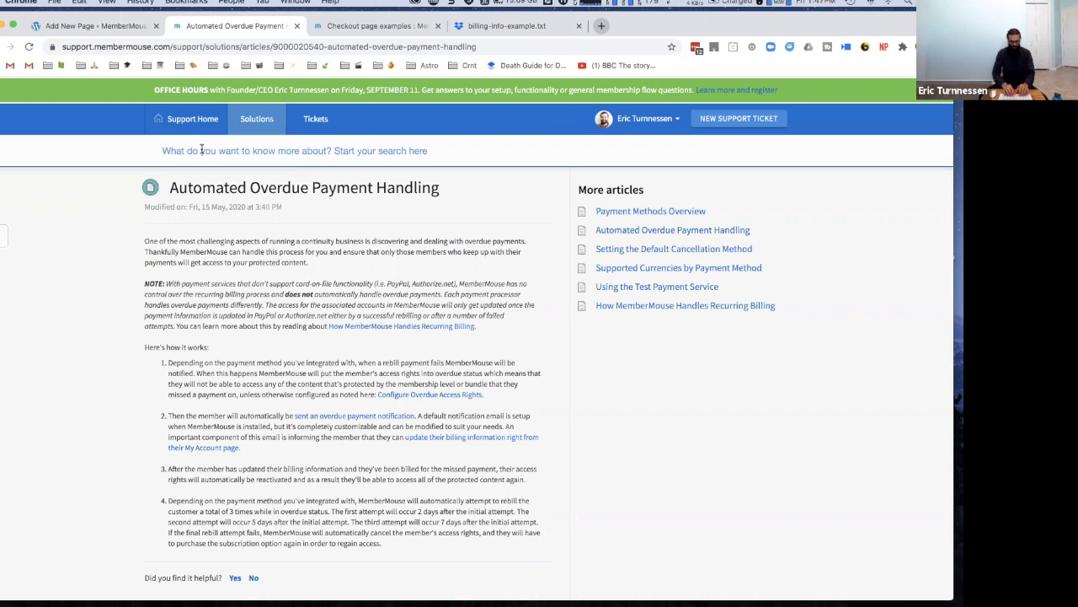
pyautogui.write('reb')
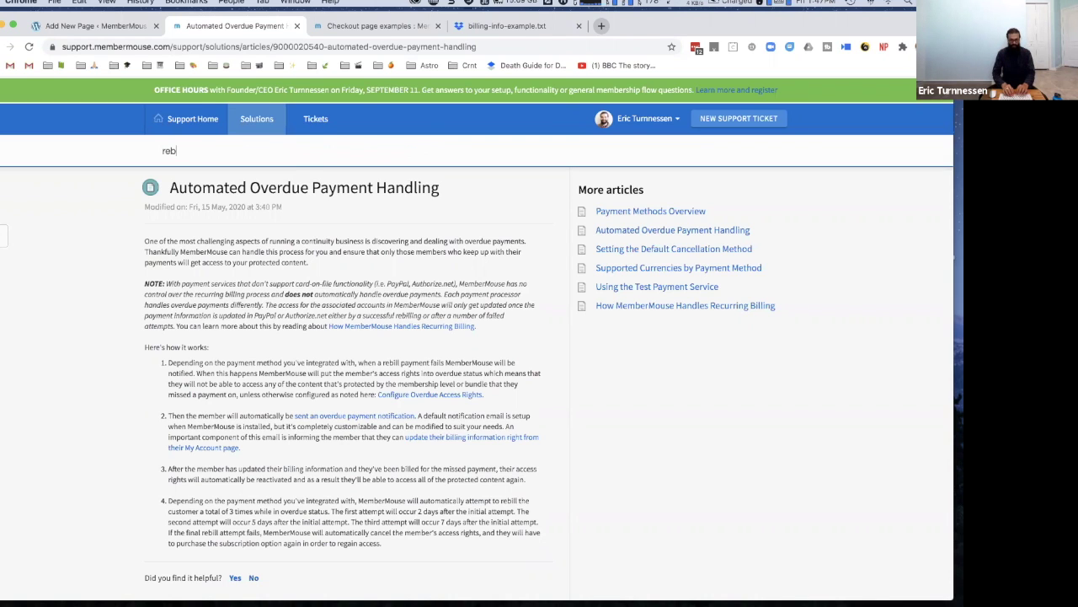
pyautogui.write('ill email')
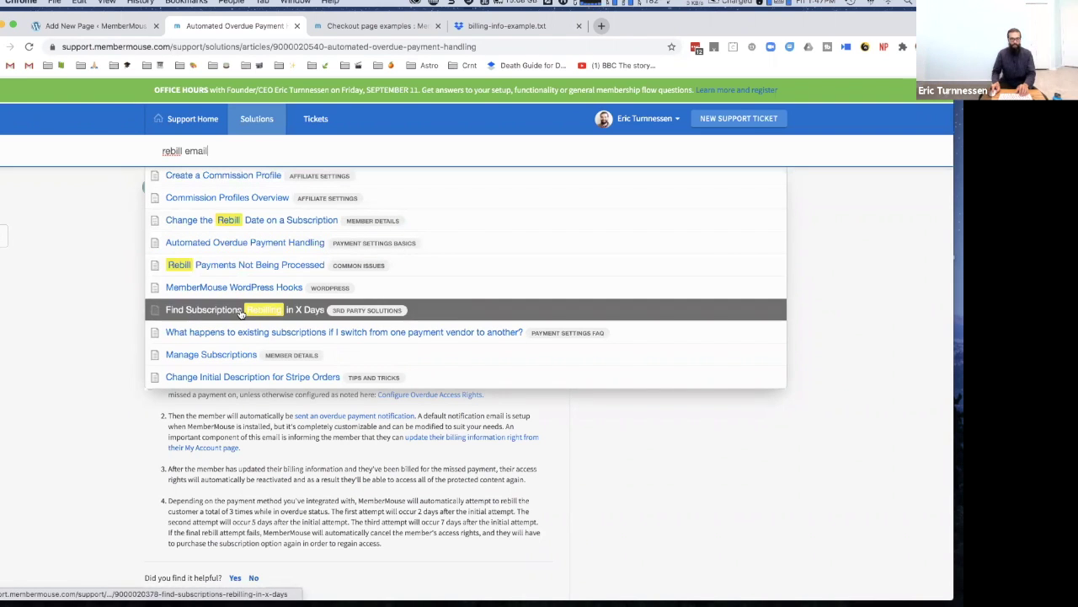
pyautogui.tripleClick(231, 150)
pyautogui.press('BackSpace')
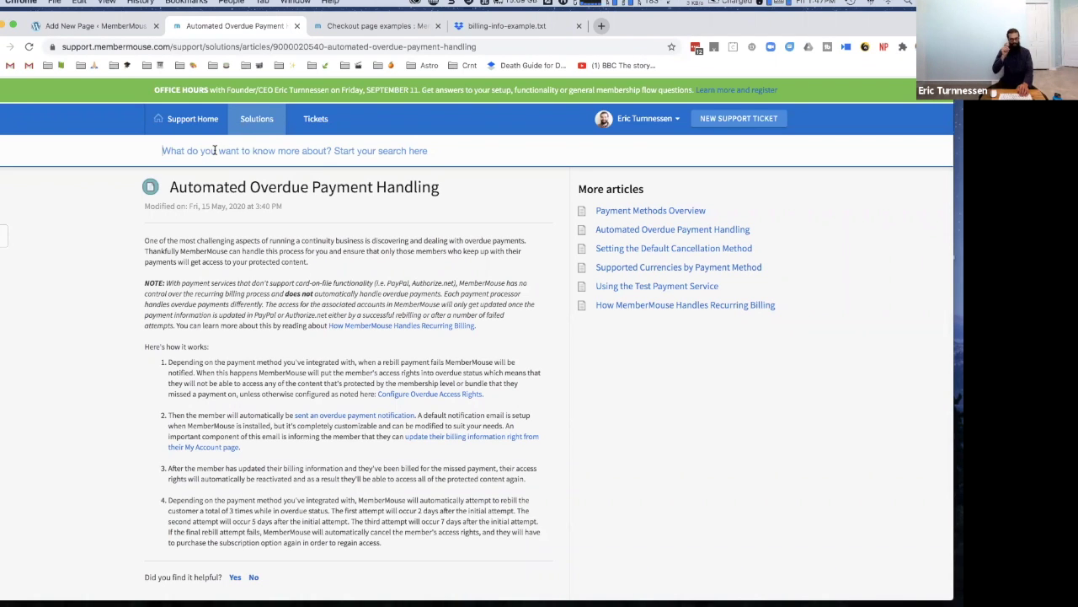
# Step: Search the knowledge base for "x days before" and read the article Find Subscriptions Rebilling in X Days
pyautogui.click(215, 150)
pyautogui.write('x days before')
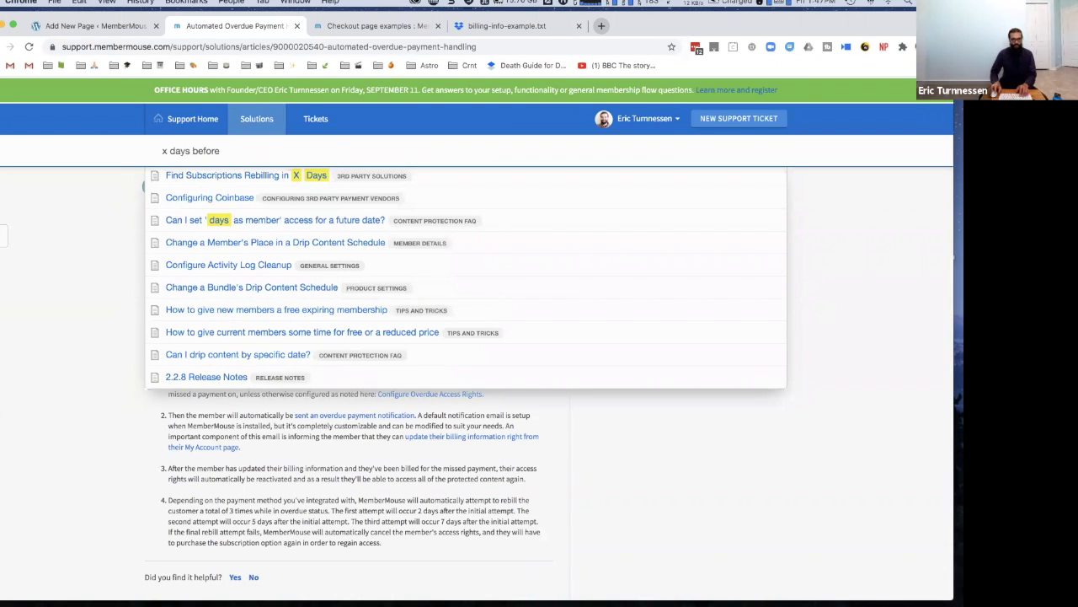
pyautogui.click(242, 180)
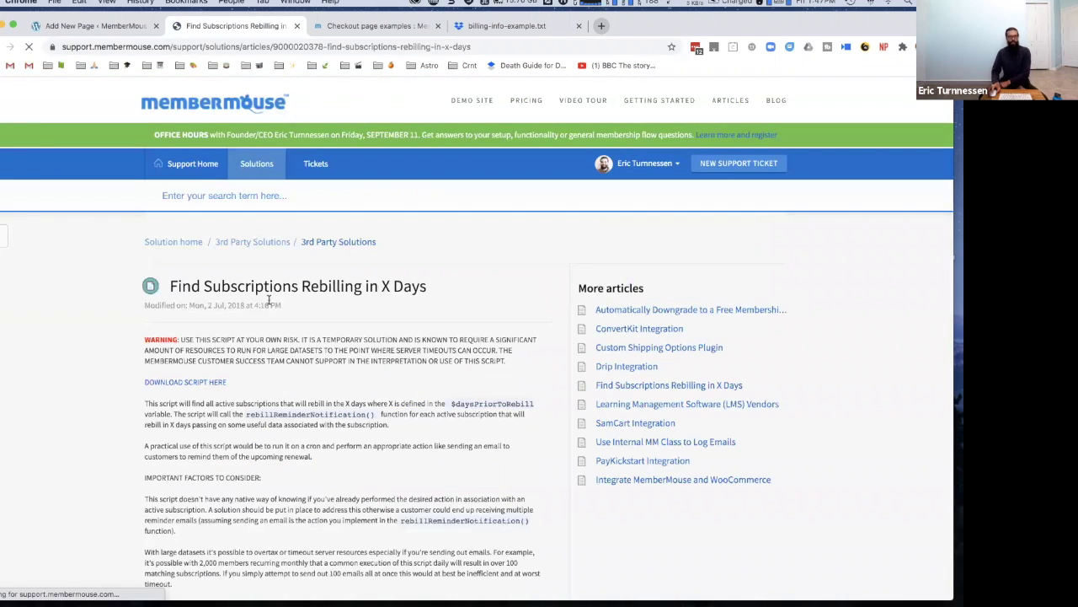
pyautogui.scroll(-5, 306, 312)
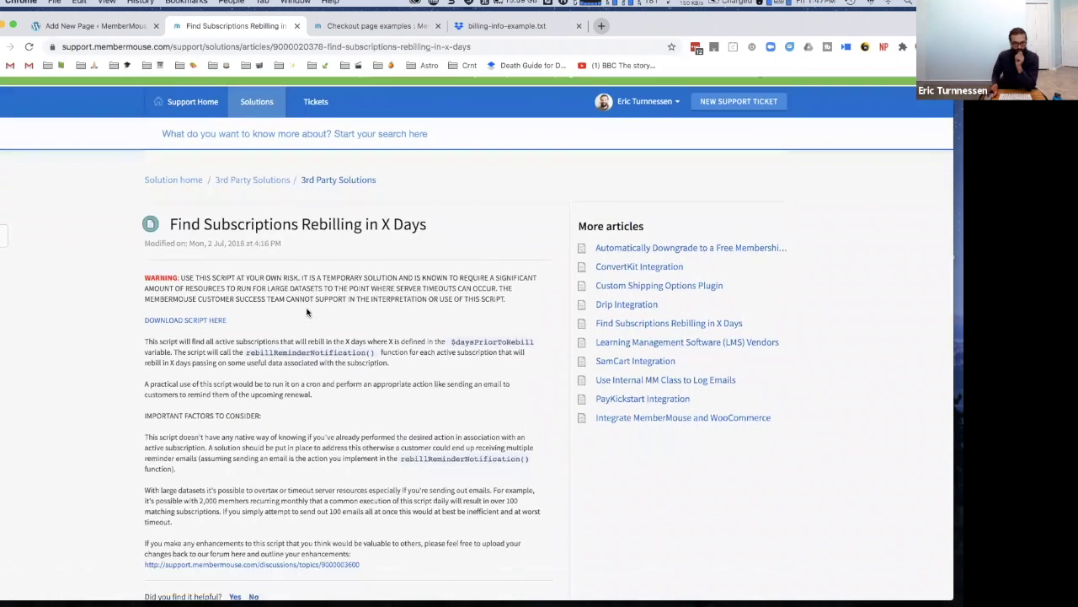
pyautogui.scroll(3, 307, 313)
pyautogui.scroll(2, 307, 312)
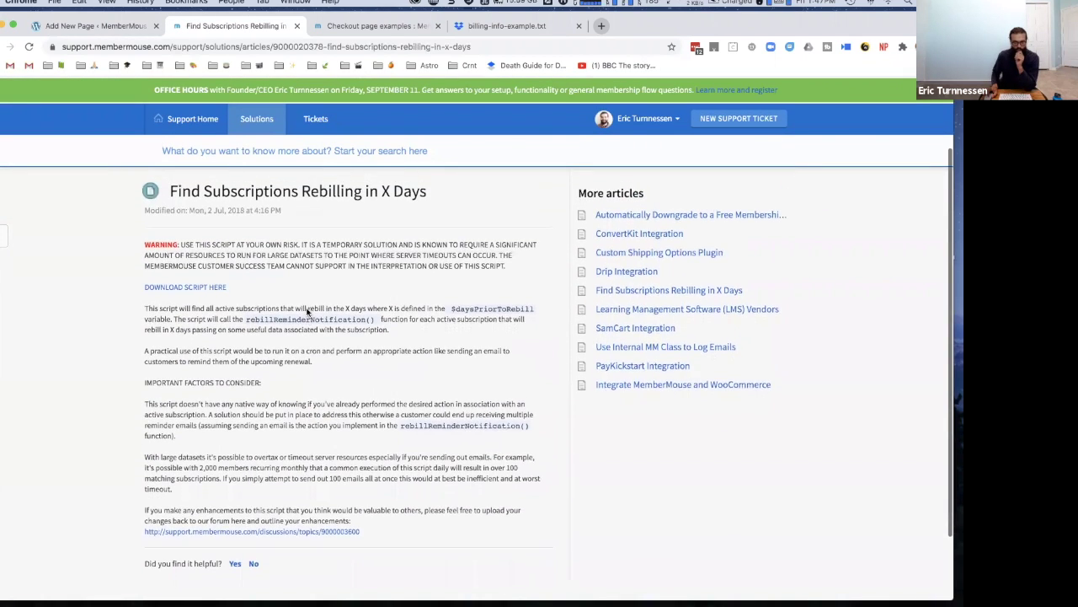
pyautogui.scroll(1, 306, 309)
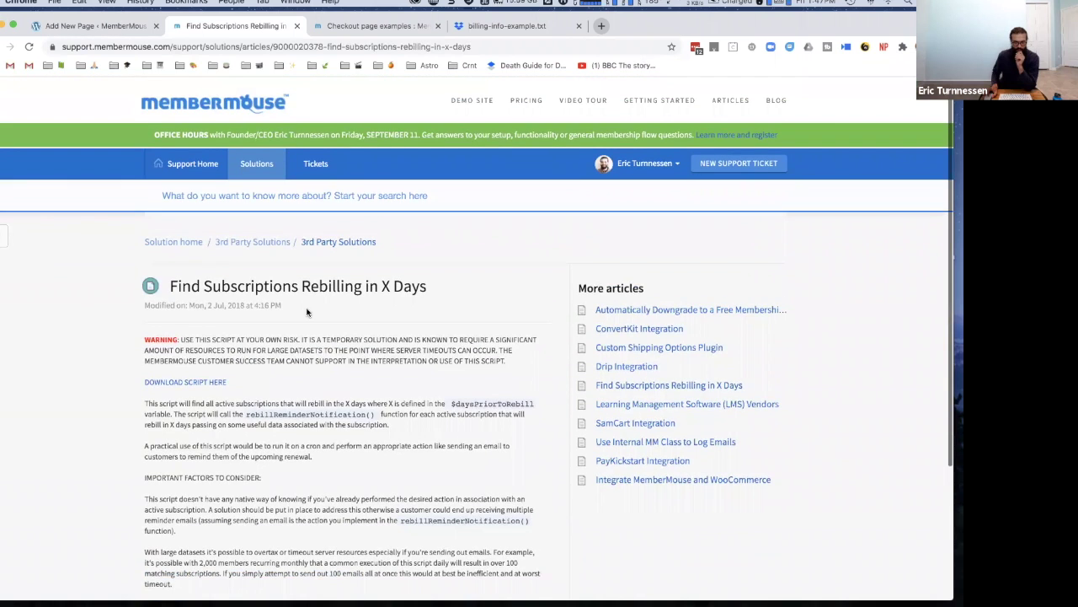
pyautogui.scroll(-1, 307, 310)
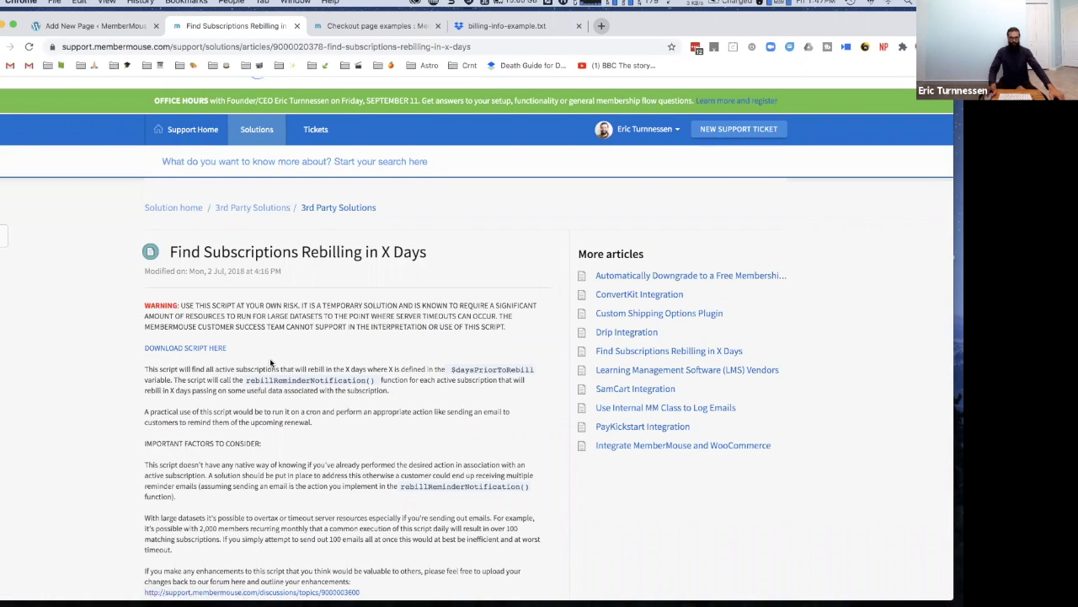
pyautogui.scroll(-3, 270, 360)
pyautogui.scroll(1, 270, 358)
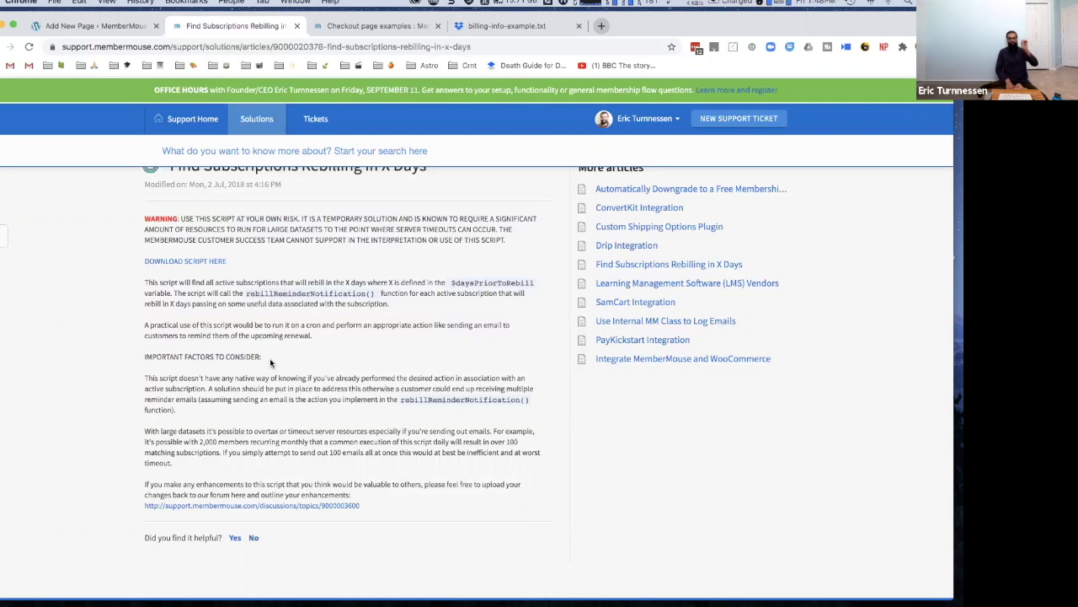
# Step: Return to the WordPress admin and open MemberMouse's Developer Tools, leaving the page editor without saving
pyautogui.click(94, 25)
pyautogui.moveTo(34, 153)
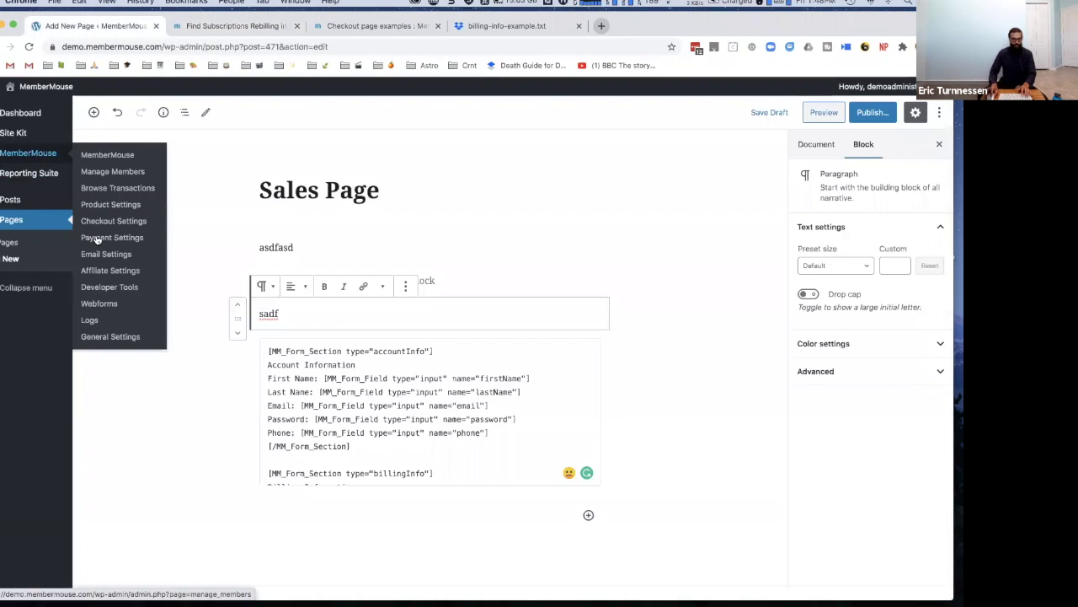
pyautogui.click(108, 288)
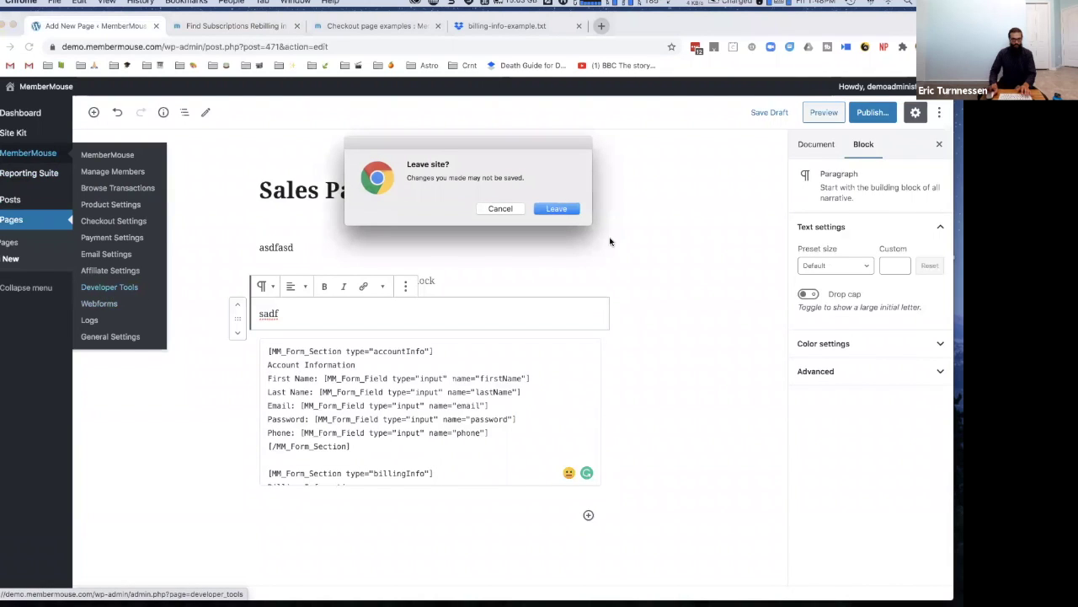
pyautogui.click(557, 207)
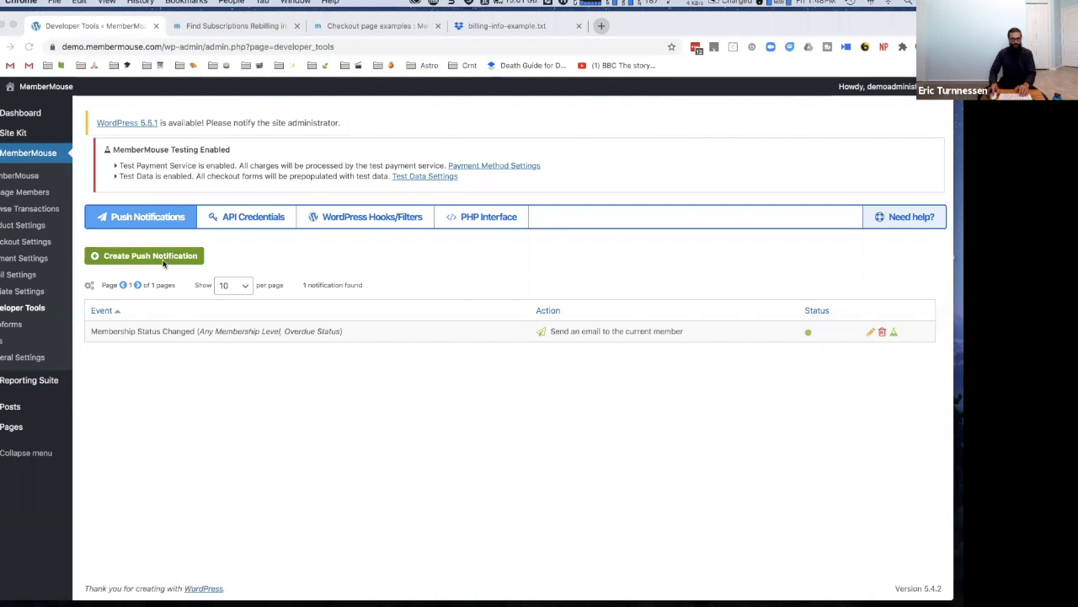
# Step: Open a new push notification form, examine the available trigger events and cancel without saving
pyautogui.click(155, 256)
pyautogui.click(404, 231)
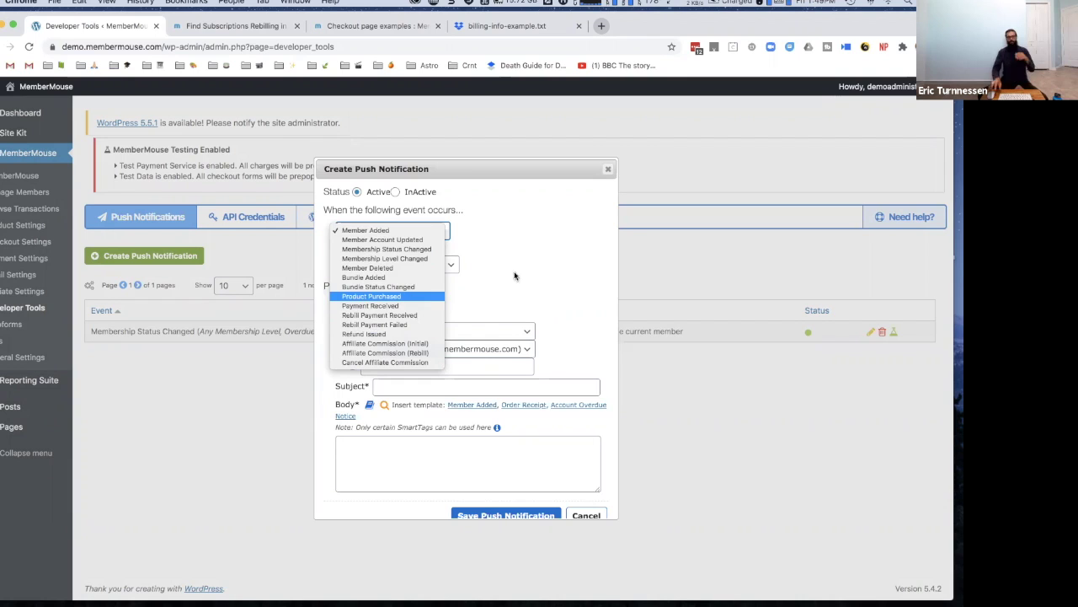
pyautogui.click(527, 245)
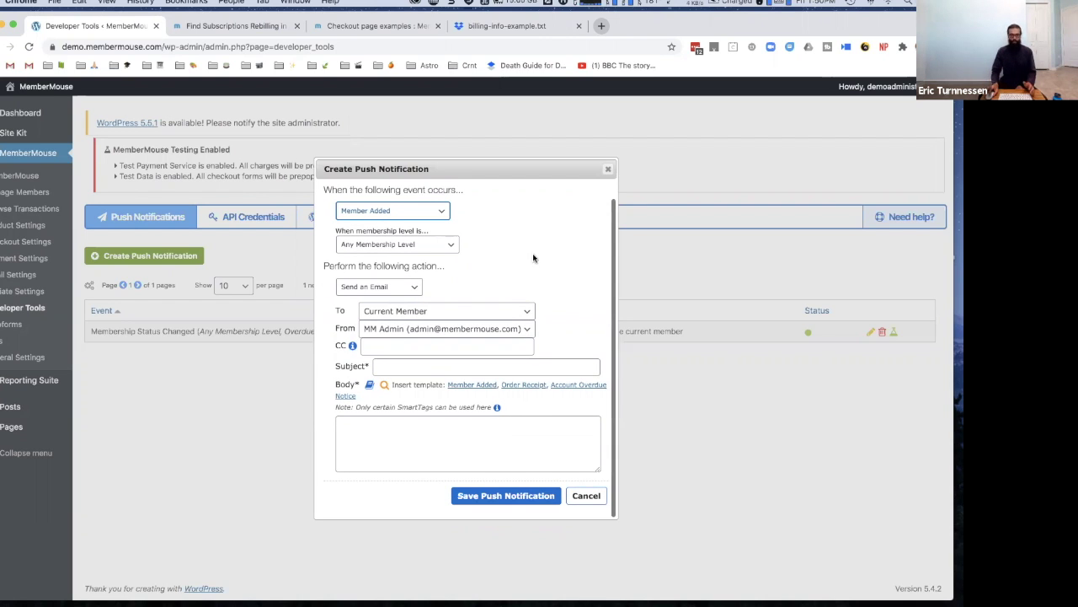
pyautogui.click(581, 491)
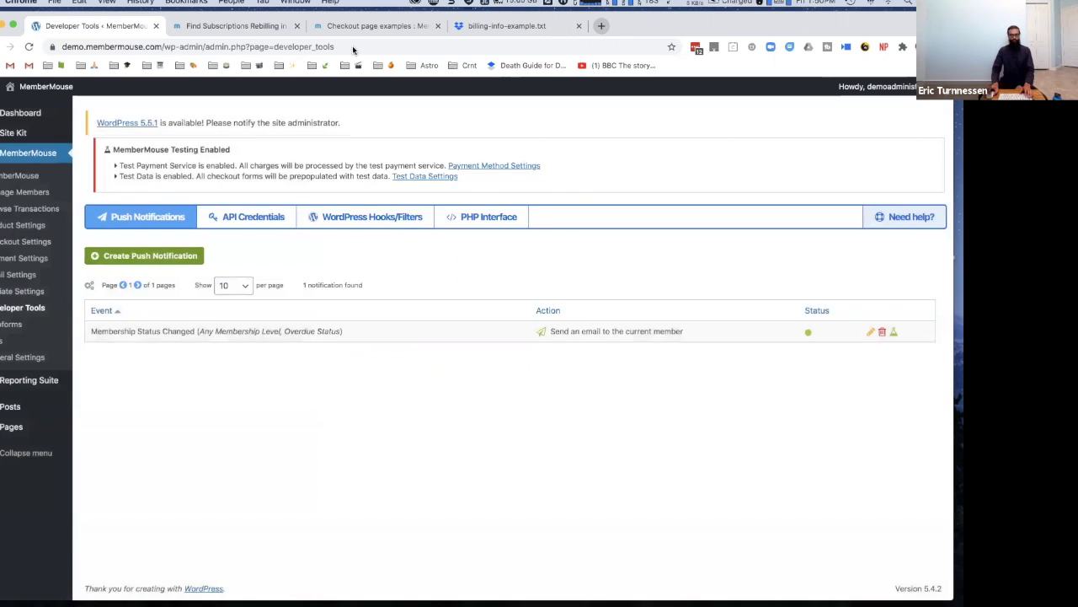
# Step: Go back to the Find Subscriptions Rebilling in X Days article and review its warning and script description
pyautogui.click(236, 25)
pyautogui.scroll(2, 297, 209)
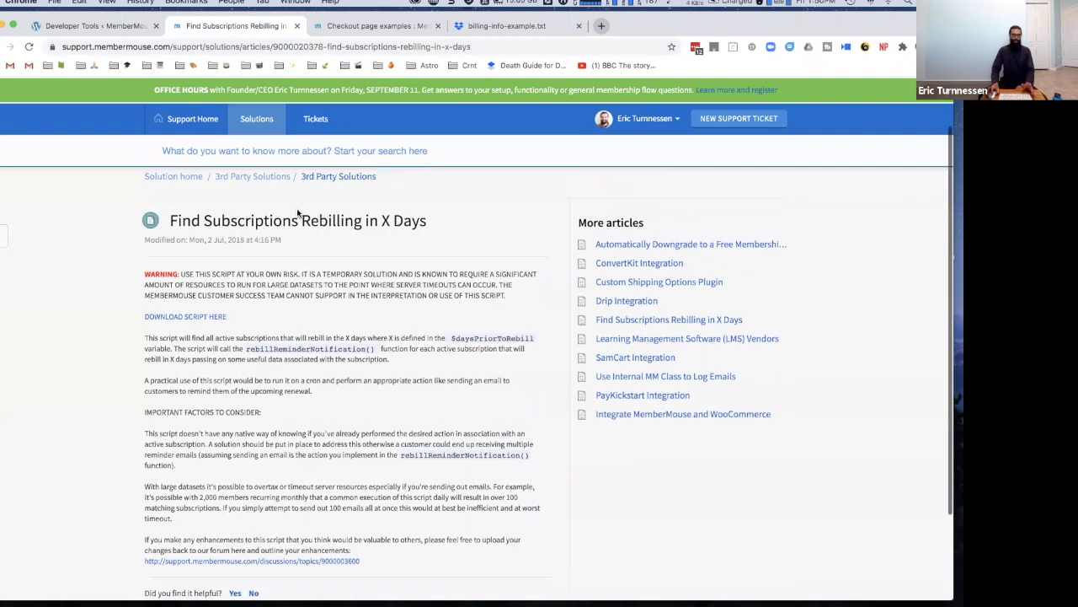
pyautogui.moveTo(398, 577); pyautogui.dragTo(168, 286)
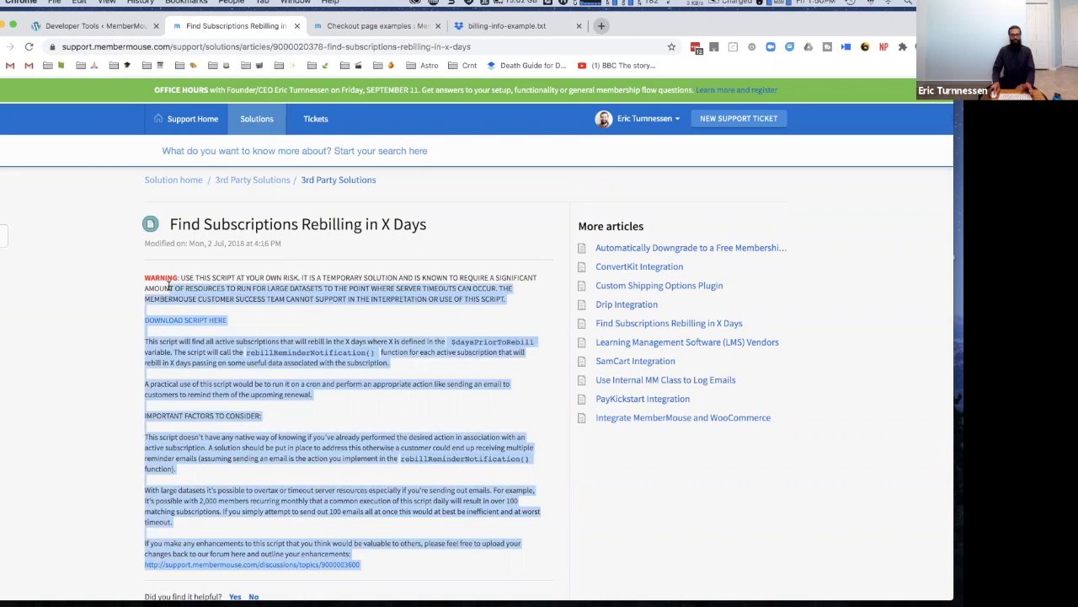
pyautogui.click(168, 286)
pyautogui.scroll(-1, 278, 312)
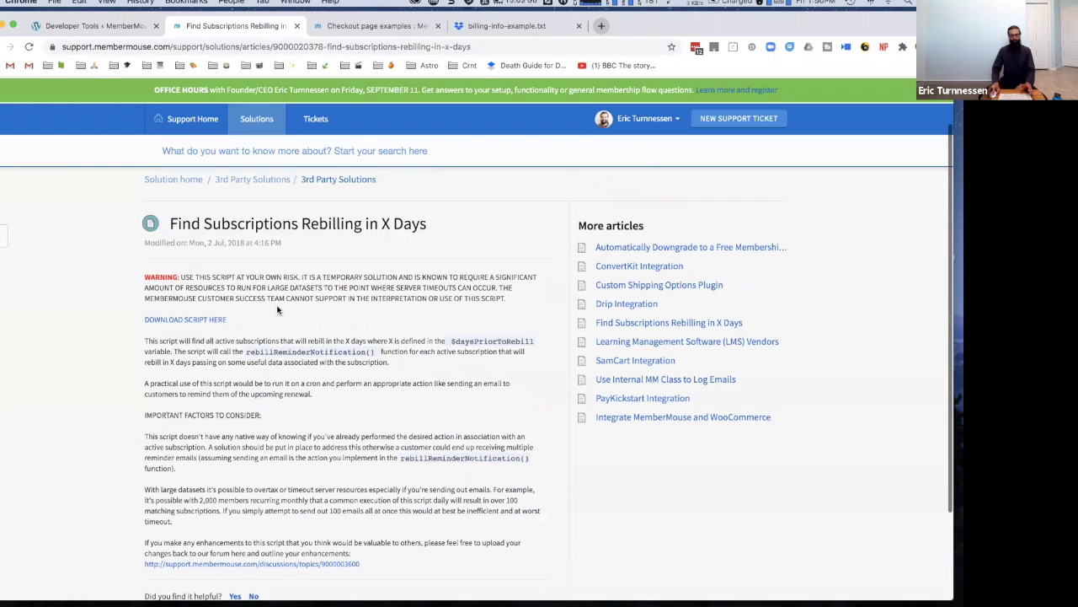
# Step: Read the rest of the rebilling script article, concentrating on the warning about using the script at your own risk
pyautogui.scroll(-2, 277, 310)
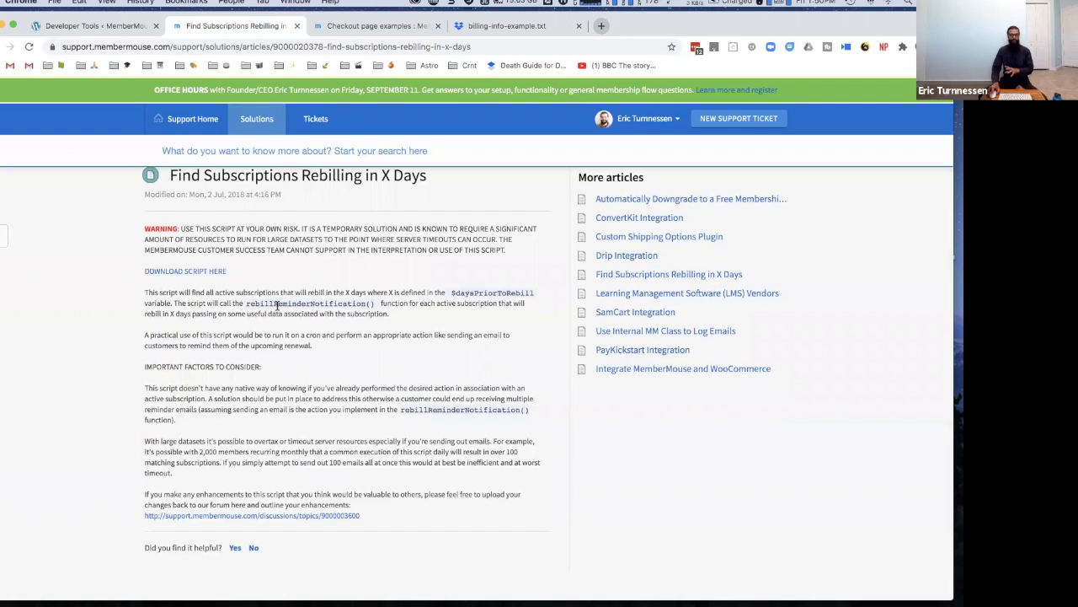
pyautogui.moveTo(204, 228); pyautogui.dragTo(344, 259)
pyautogui.click(344, 259)
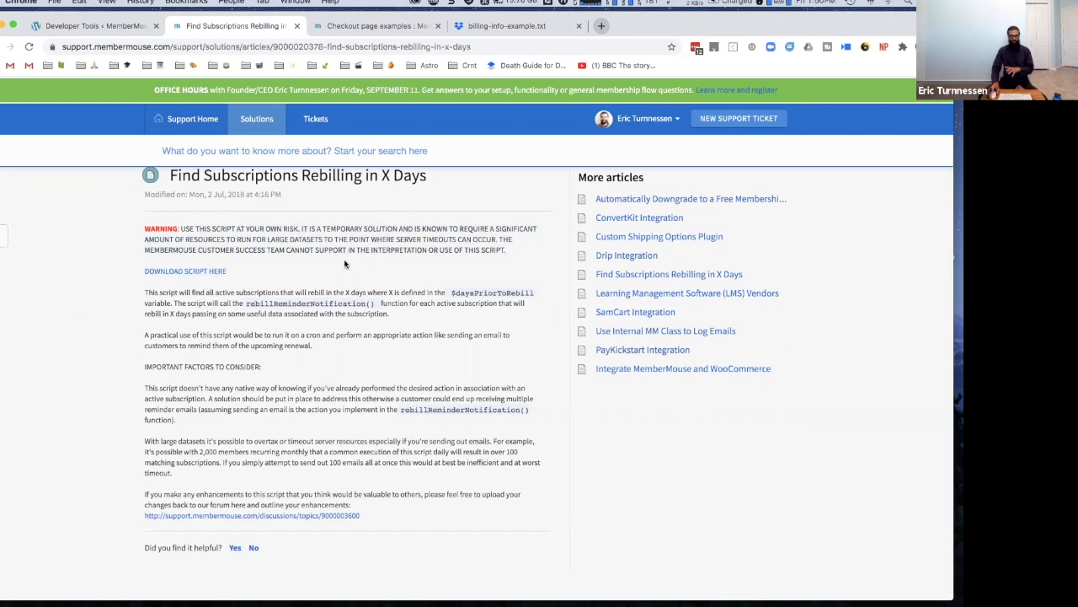
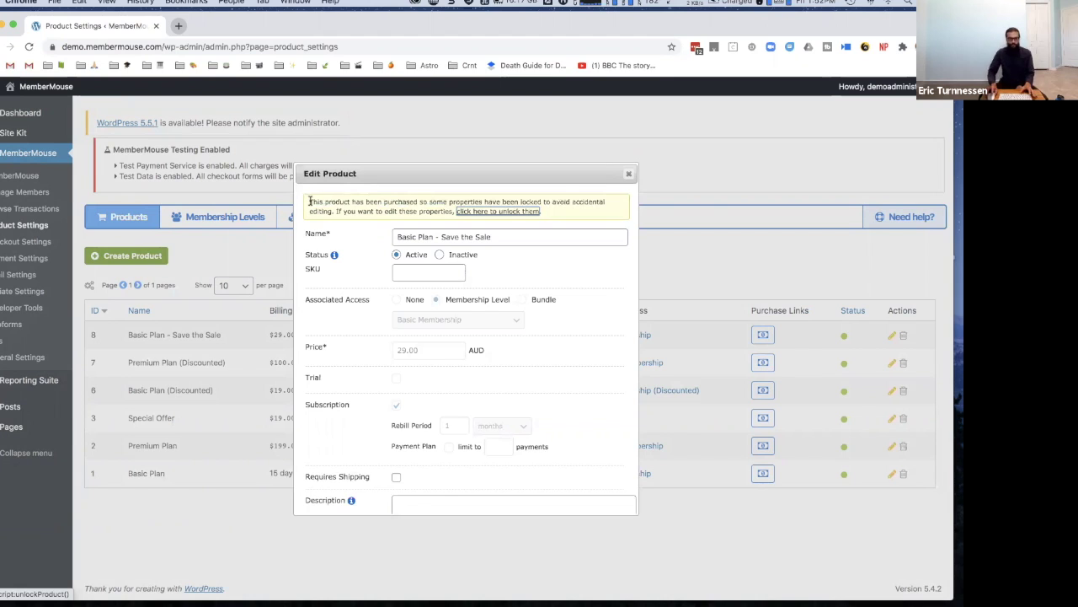
# Step: Unlock the locked properties of the Basic Plan - Save the Sale product, set its price to 39.00 AUD and save it
pyautogui.moveTo(310, 203); pyautogui.dragTo(597, 213)
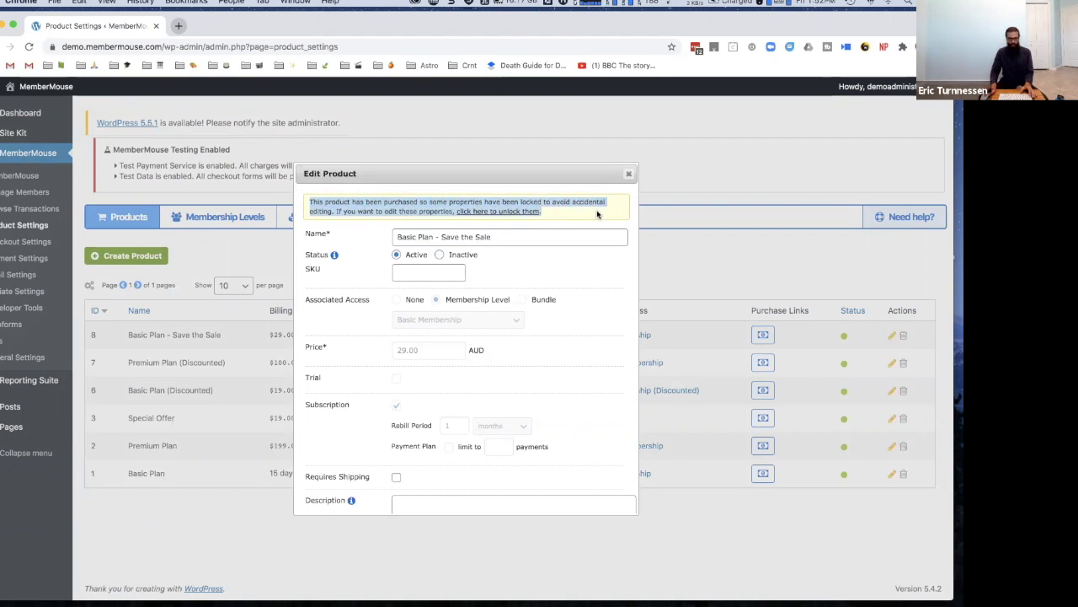
pyautogui.click(597, 214)
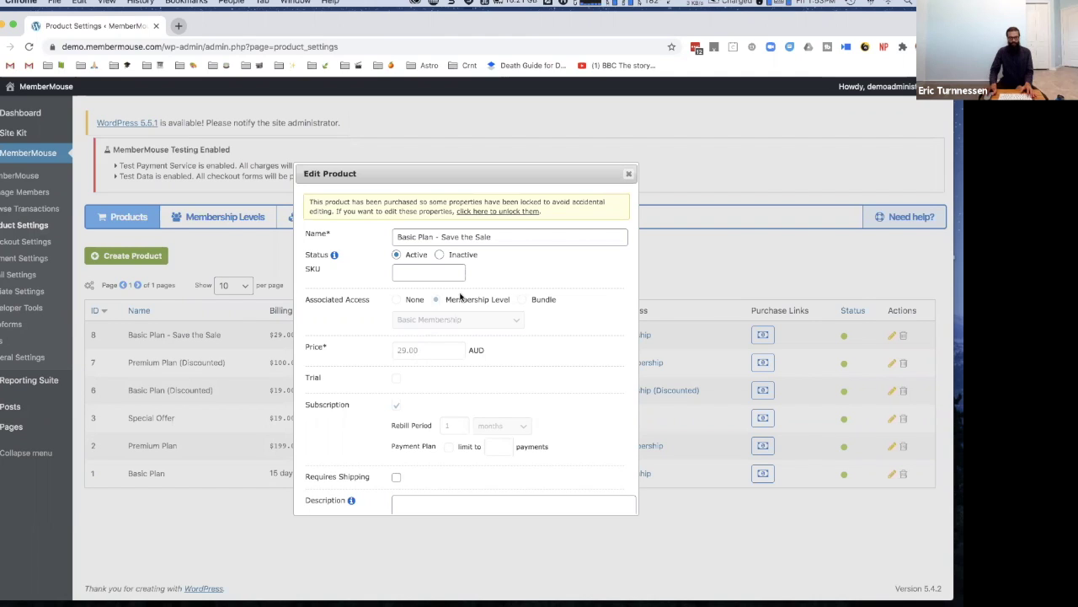
pyautogui.click(497, 212)
pyautogui.moveTo(427, 346); pyautogui.dragTo(389, 350)
pyautogui.write('39.00')
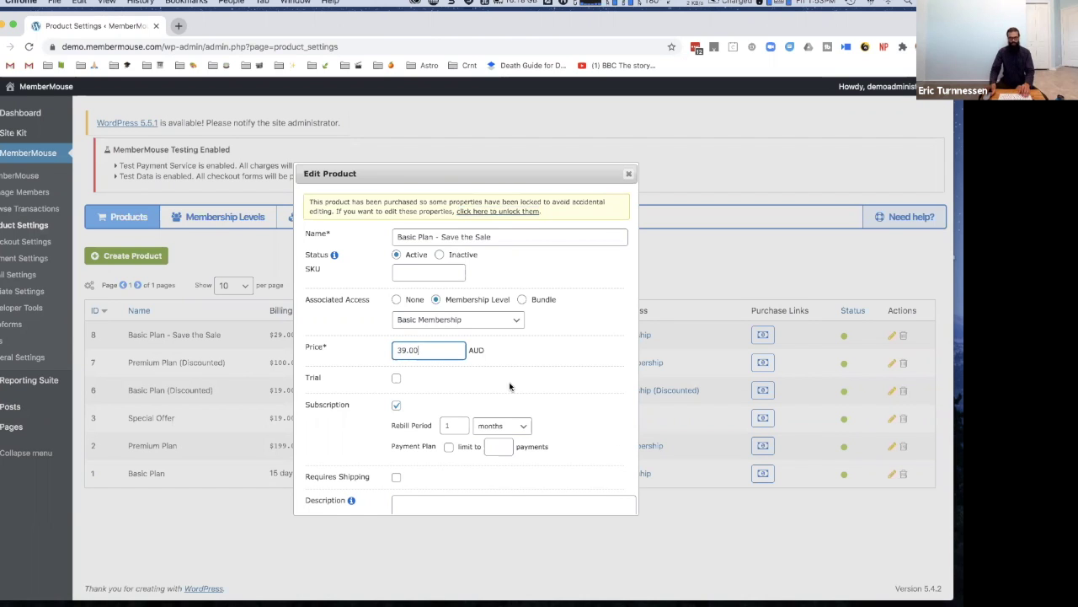
pyautogui.scroll(-10, 510, 387)
pyautogui.click(540, 493)
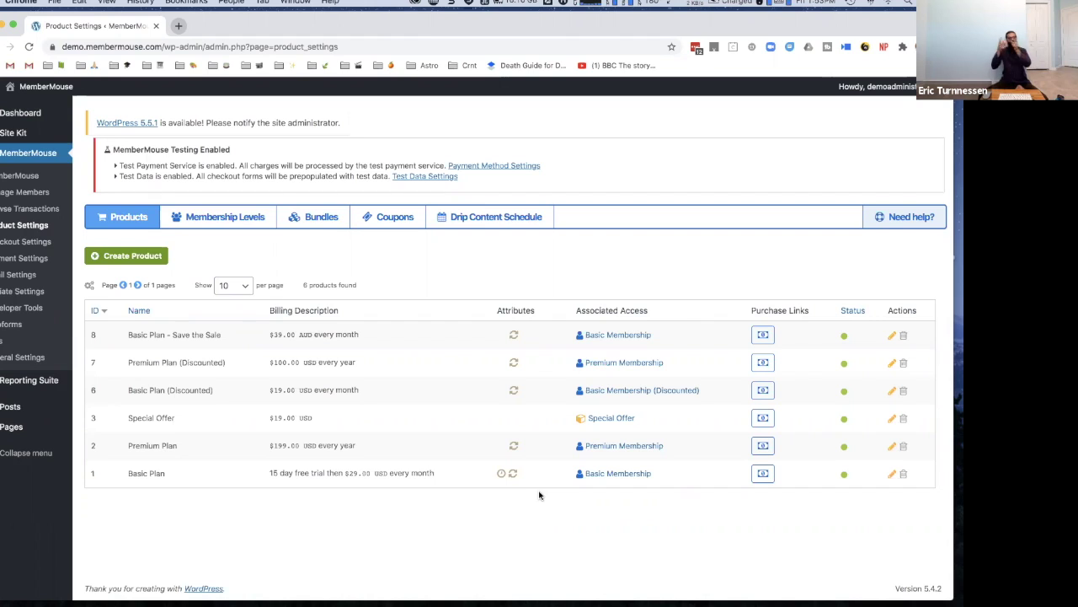
# Step: Examine the name and billing description of the Basic Plan - Save the Sale product in the product list
pyautogui.moveTo(127, 334)
pyautogui.mouseDown()
pyautogui.moveTo(370, 341)
pyautogui.moveTo(131, 335)
pyautogui.mouseUp()
pyautogui.click(125, 336)
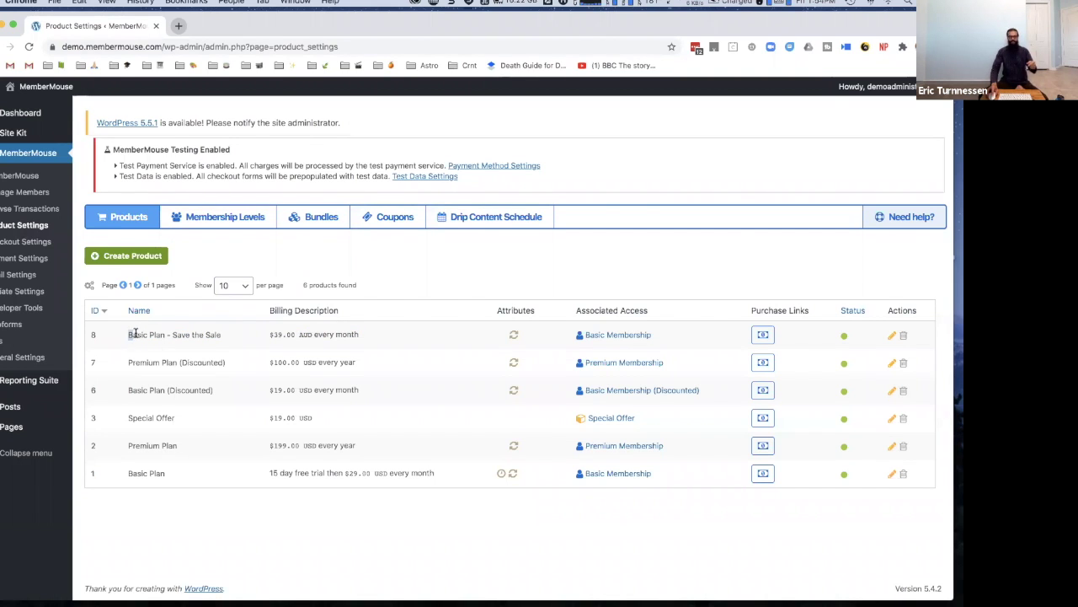
pyautogui.moveTo(268, 335); pyautogui.dragTo(306, 333)
pyautogui.click(308, 334)
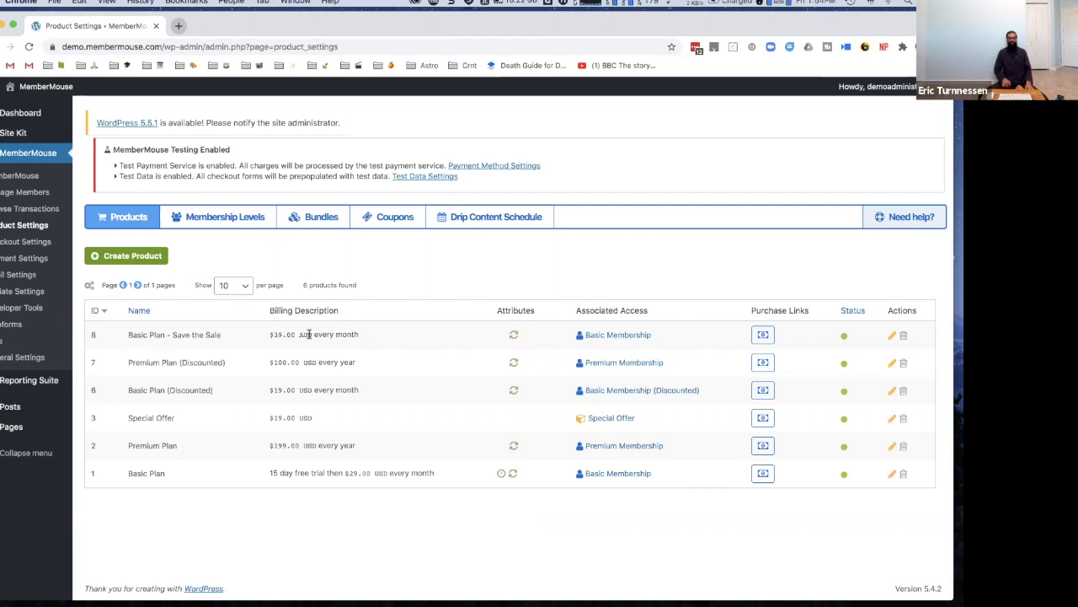
pyautogui.moveTo(223, 334)
pyautogui.mouseDown()
pyautogui.moveTo(133, 336)
pyautogui.moveTo(221, 336)
pyautogui.mouseUp()
pyautogui.click(127, 334)
pyautogui.click(221, 338)
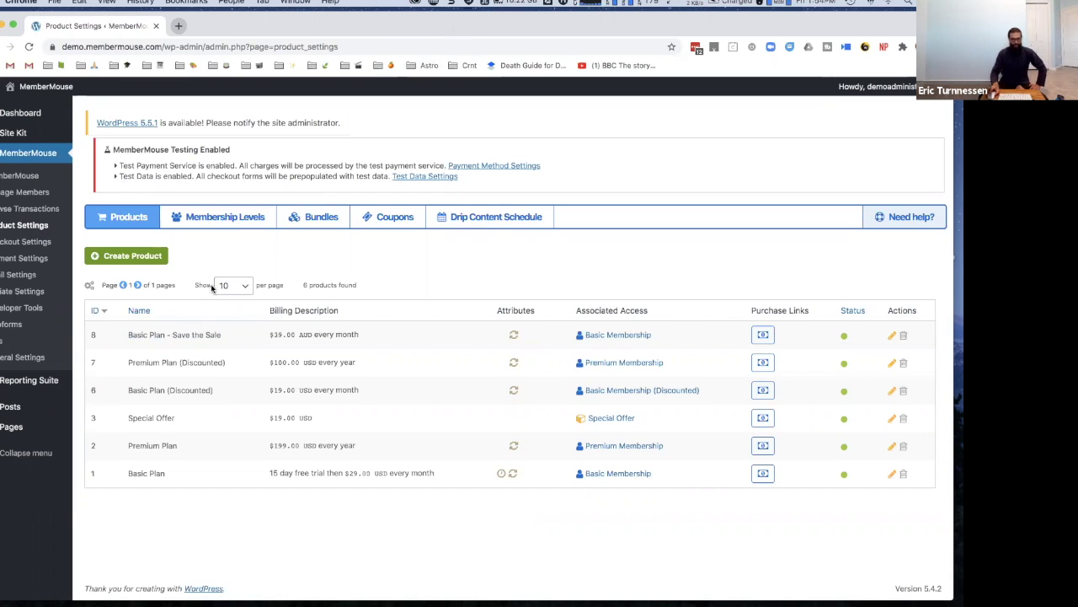
pyautogui.moveTo(364, 336); pyautogui.dragTo(264, 335)
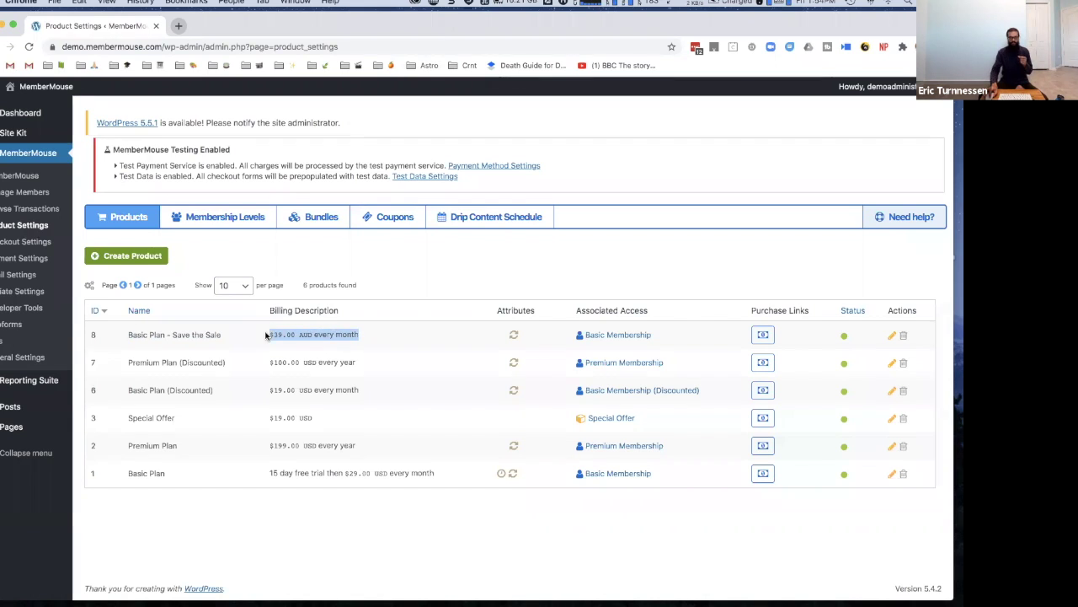
pyautogui.click(265, 334)
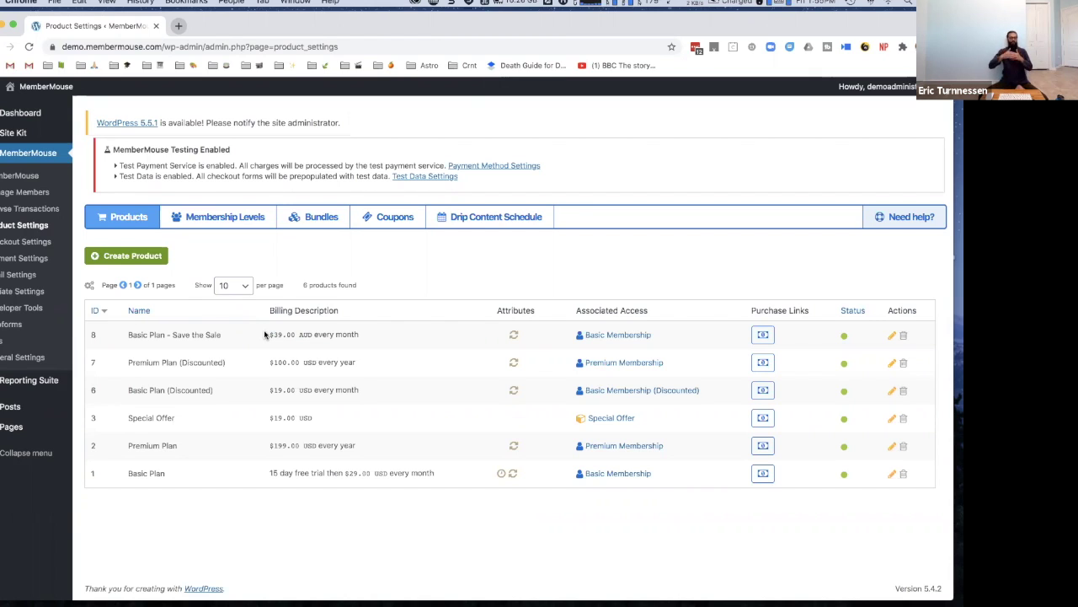
# Step: Open the Product Sales report in the Reporting Suite and look over its filters and graph area
pyautogui.moveTo(13, 386)
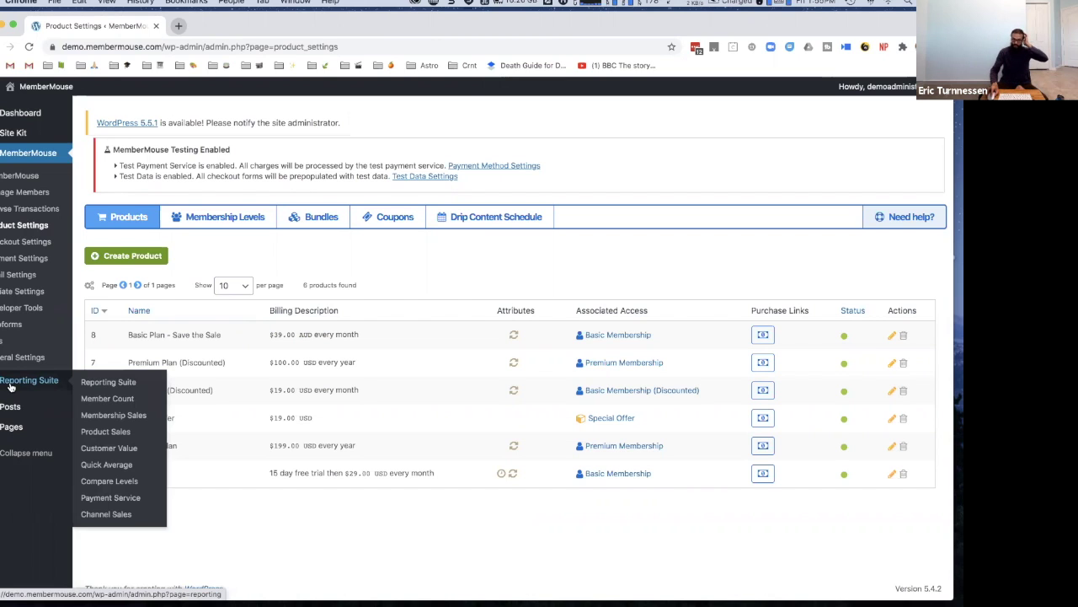
pyautogui.click(100, 432)
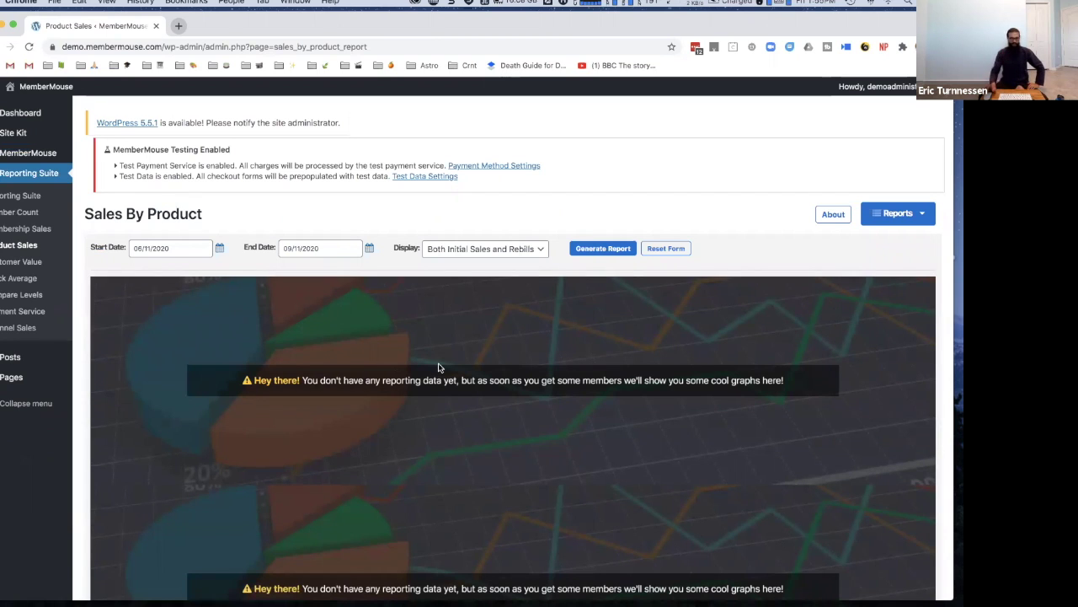
pyautogui.scroll(-2, 438, 367)
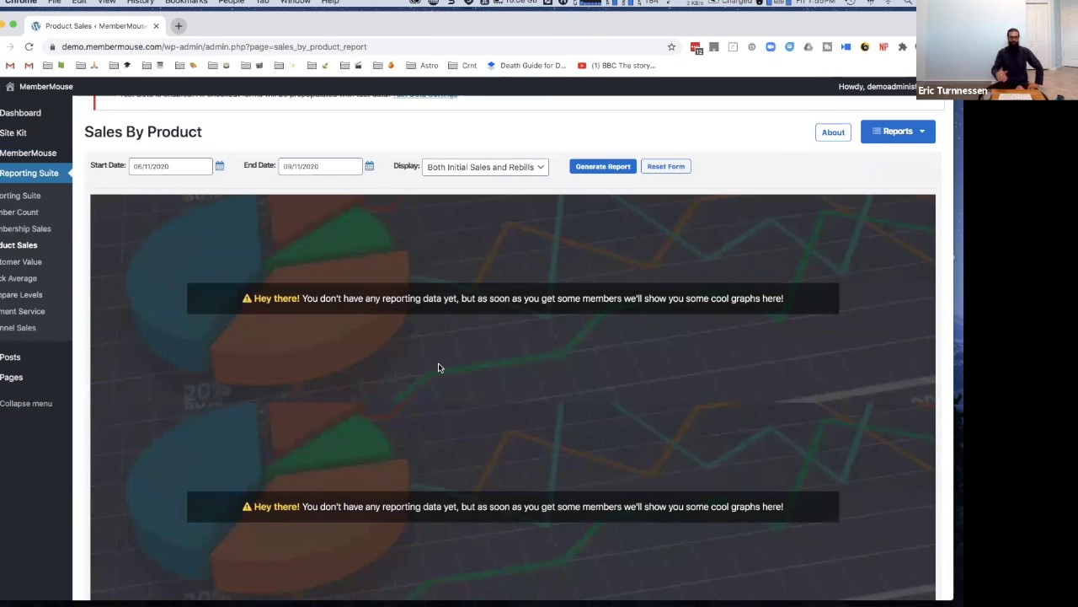
pyautogui.scroll(2, 438, 367)
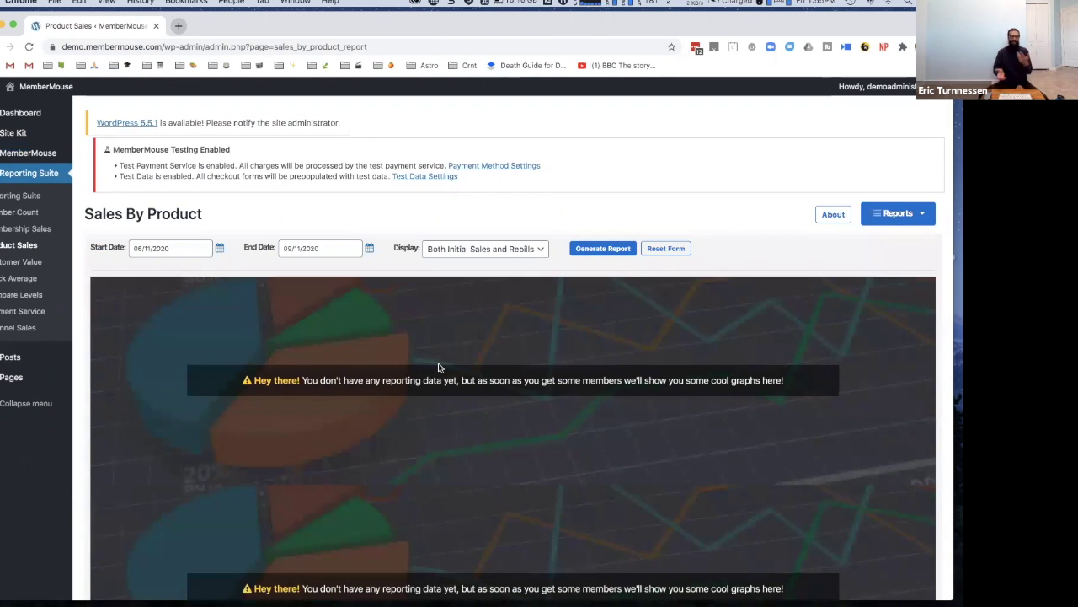